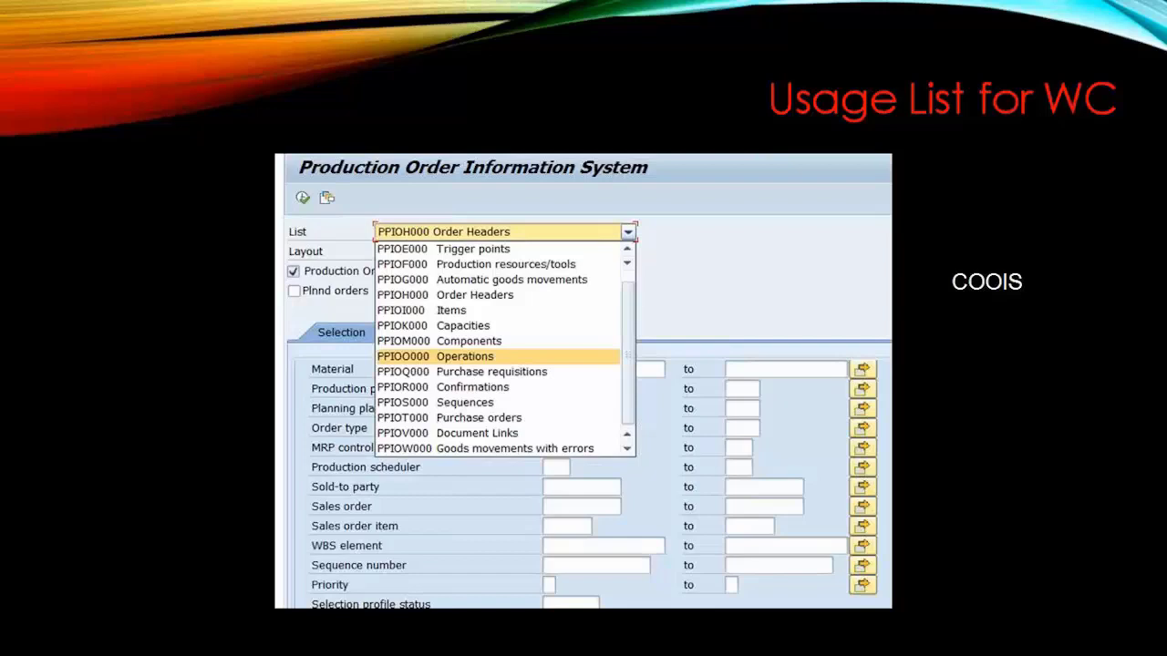
# - Leave the slideshow and launch COOIS from Logistics > Production > Shop Floor Control > Information System
pyautogui.press('Escape')
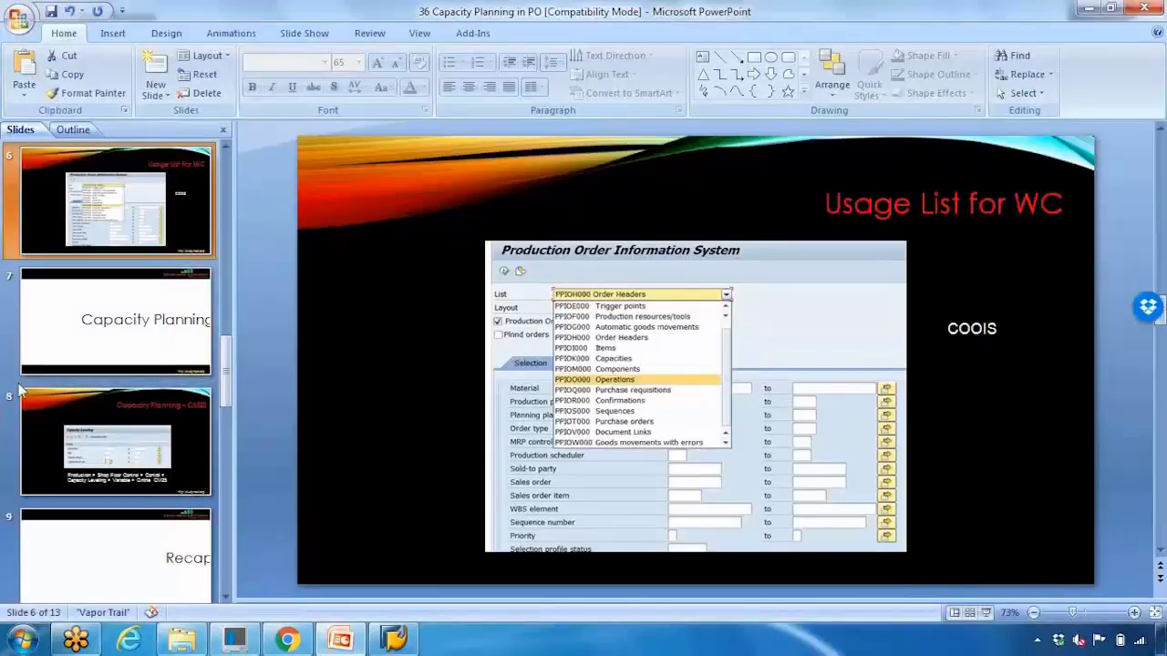
pyautogui.click(398, 642)
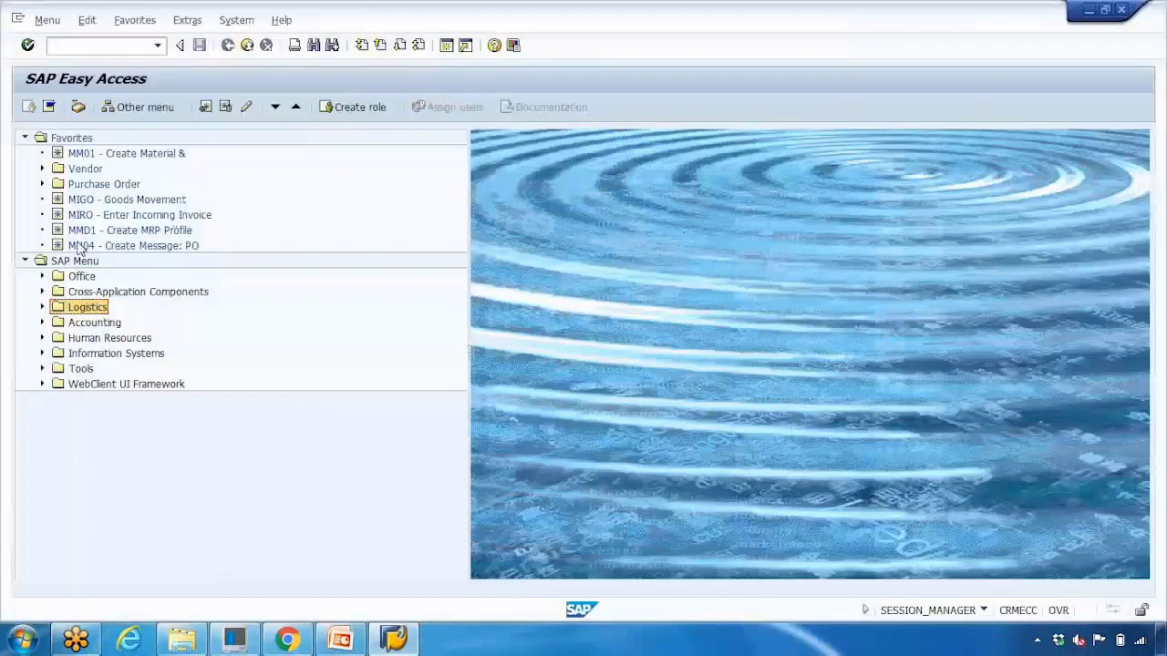
pyautogui.click(42, 307)
pyautogui.click(60, 368)
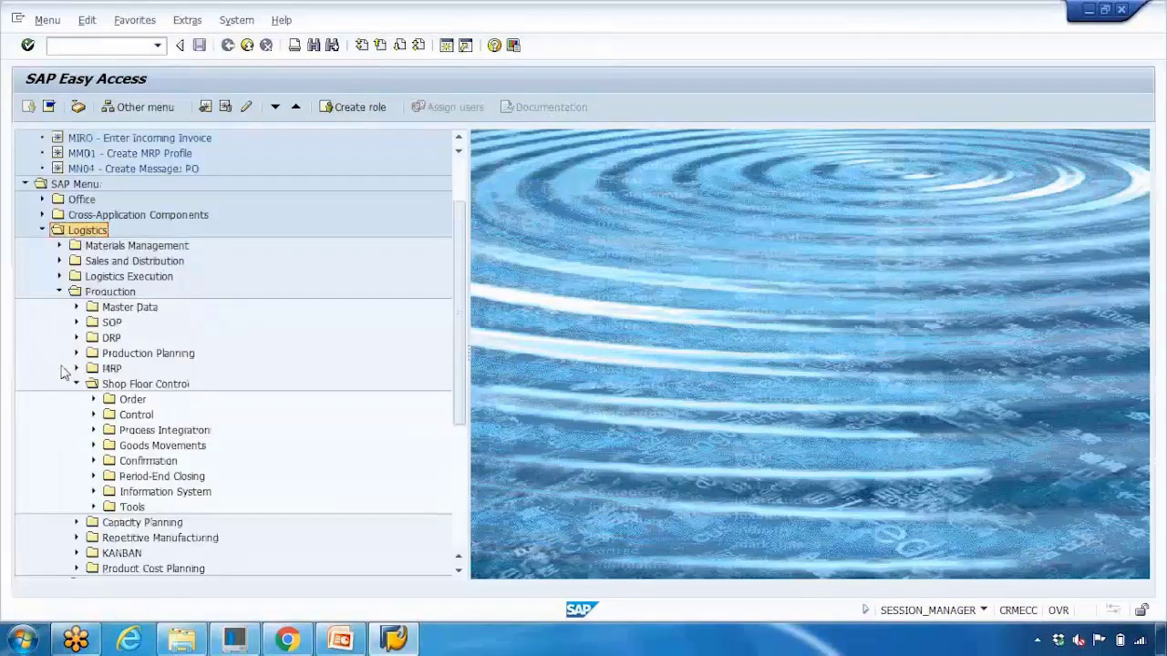
pyautogui.click(93, 400)
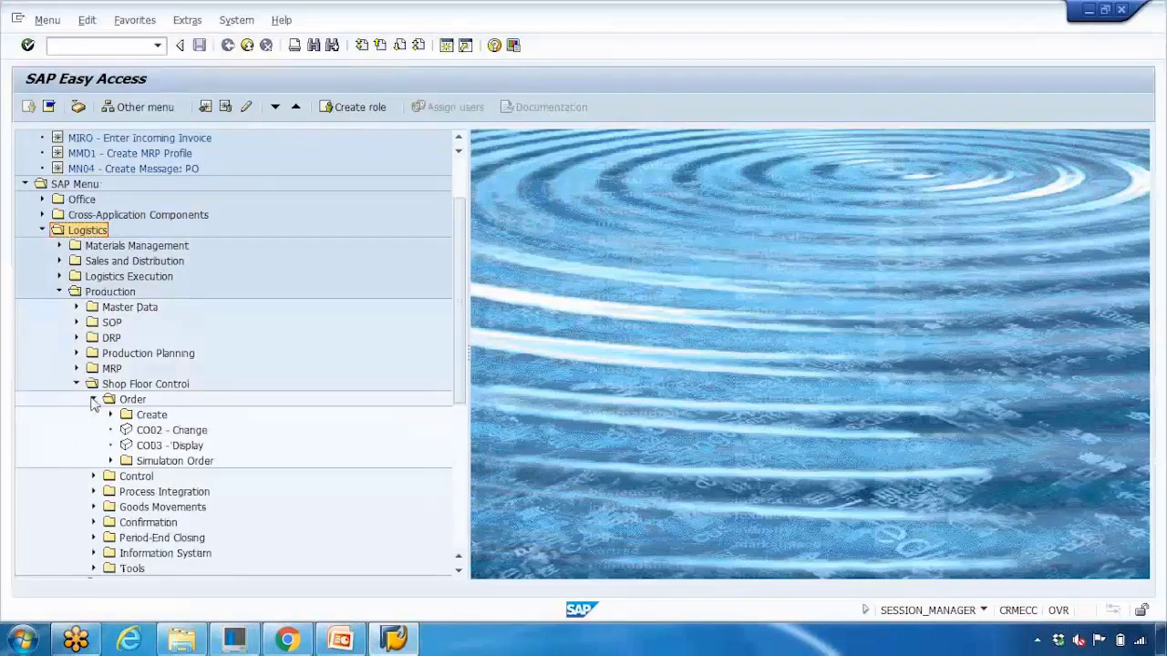
pyautogui.click(93, 400)
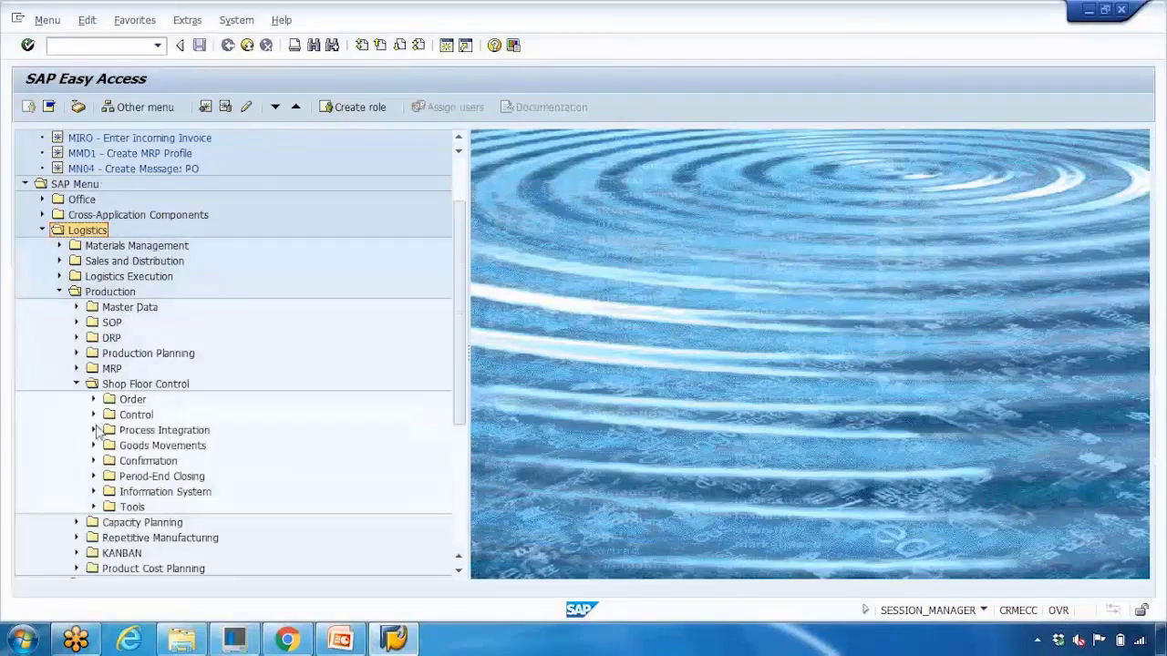
pyautogui.click(93, 493)
pyautogui.click(178, 358)
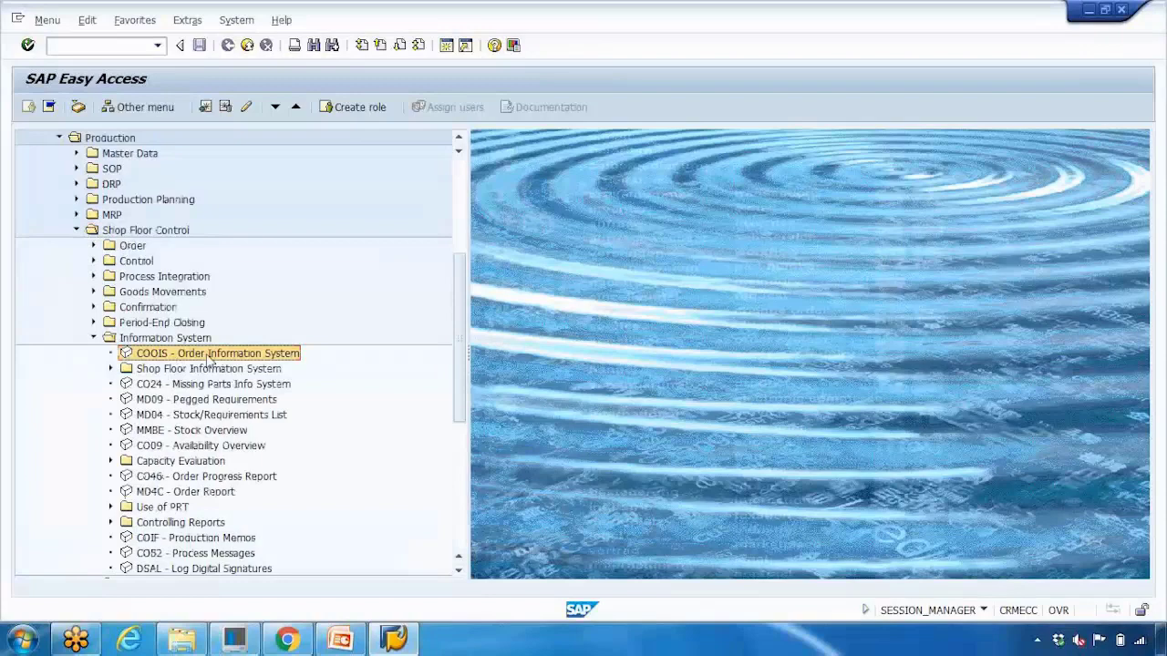
pyautogui.doubleClick(220, 358)
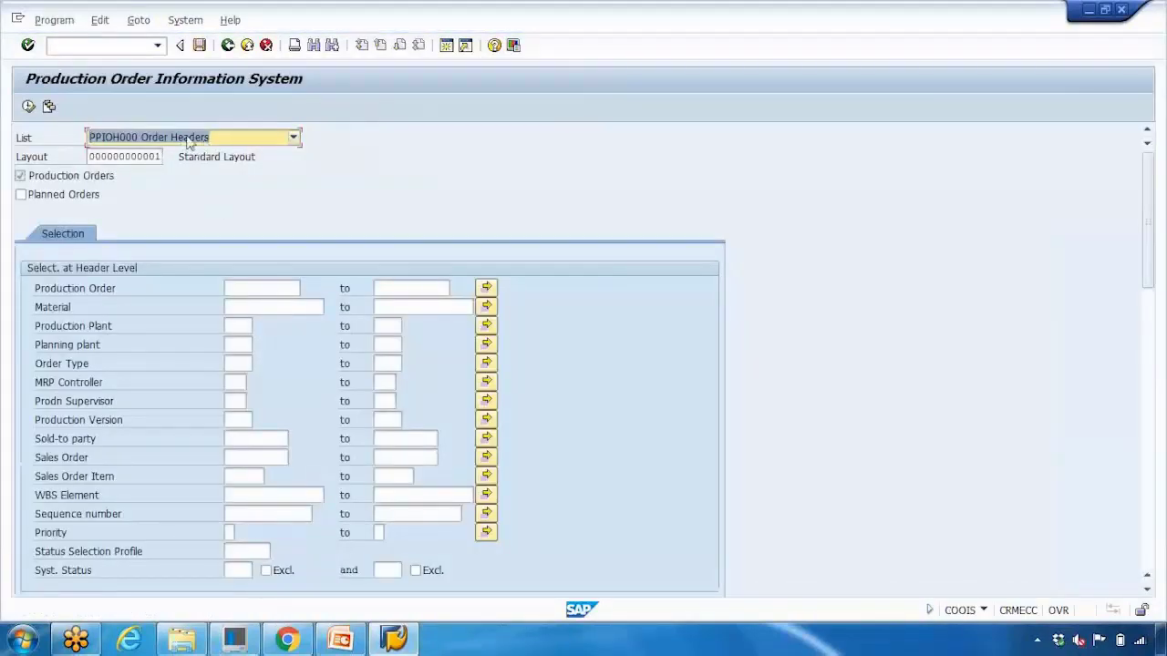
# - Run the Order Headers report for work center T-M00, plant 1000, review its 12 orders, and go back
pyautogui.click(189, 139)
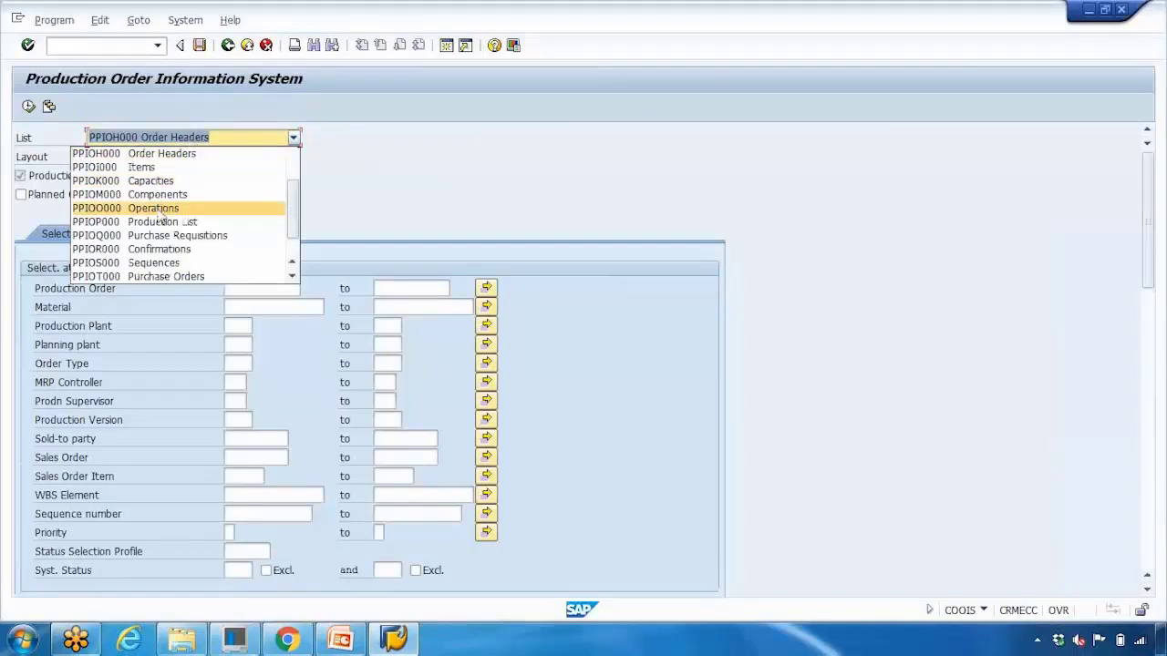
pyautogui.click(452, 182)
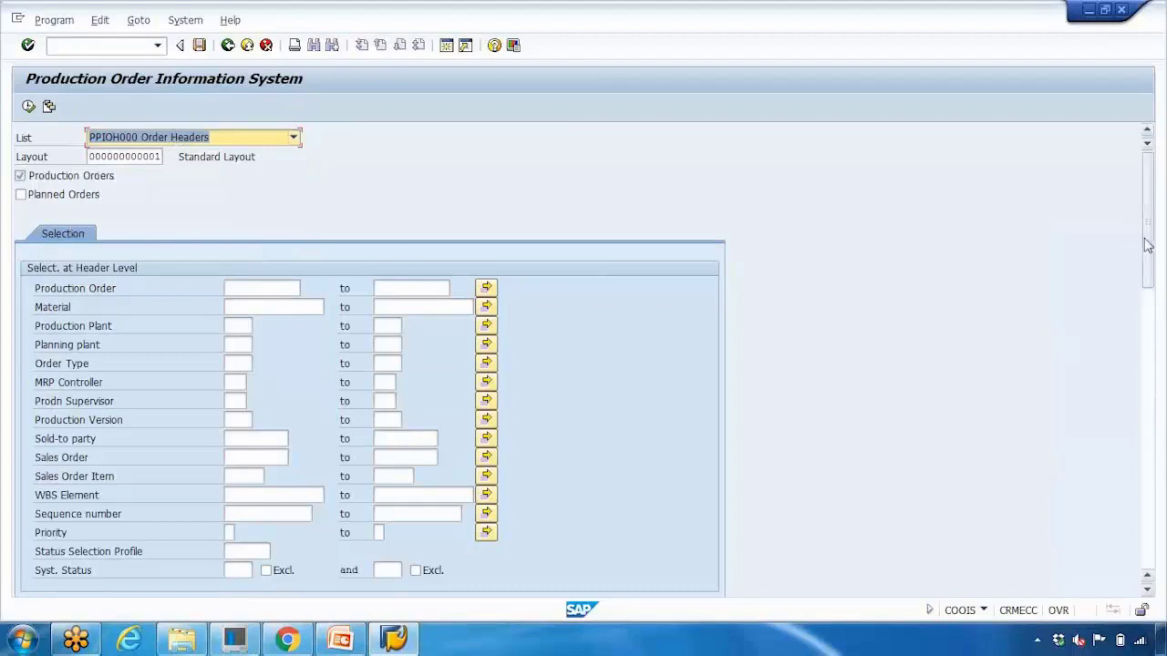
pyautogui.moveTo(1143, 243); pyautogui.dragTo(1151, 327)
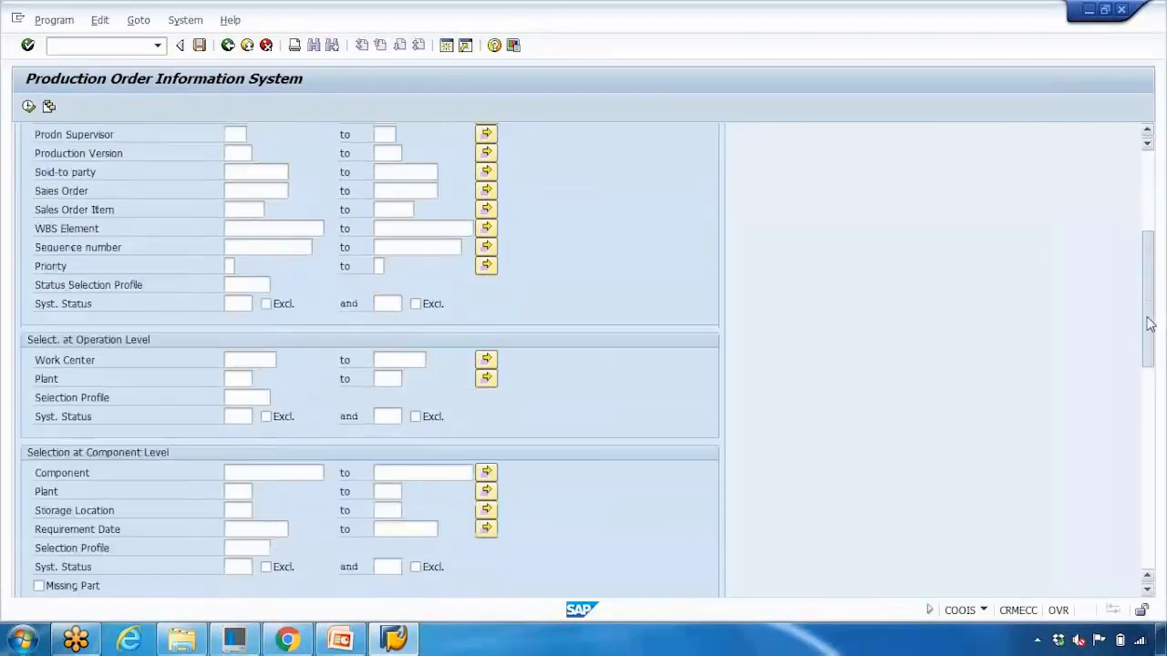
pyautogui.click(250, 363)
pyautogui.click(250, 363)
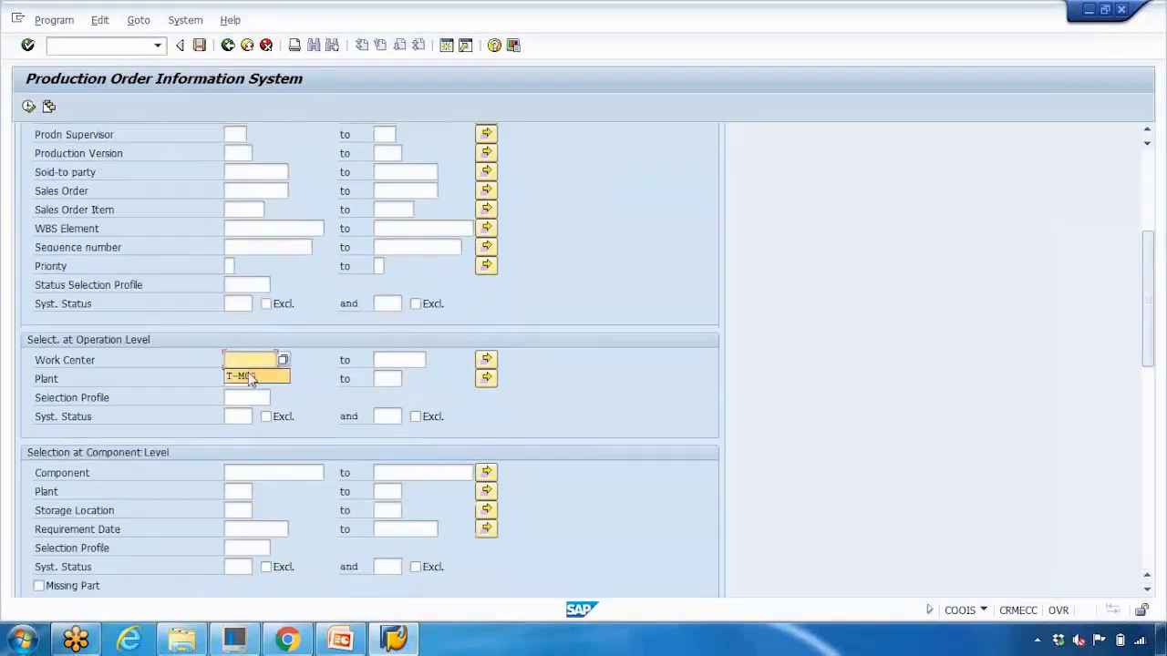
pyautogui.click(250, 377)
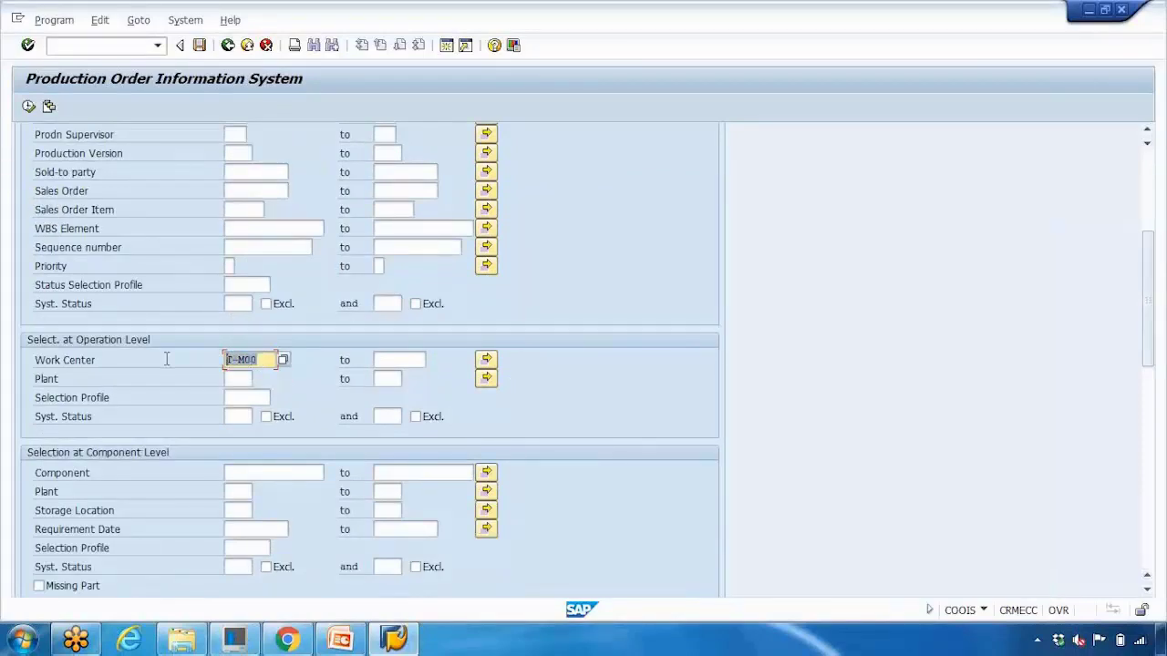
pyautogui.click(235, 378)
pyautogui.click(236, 378)
pyautogui.click(239, 394)
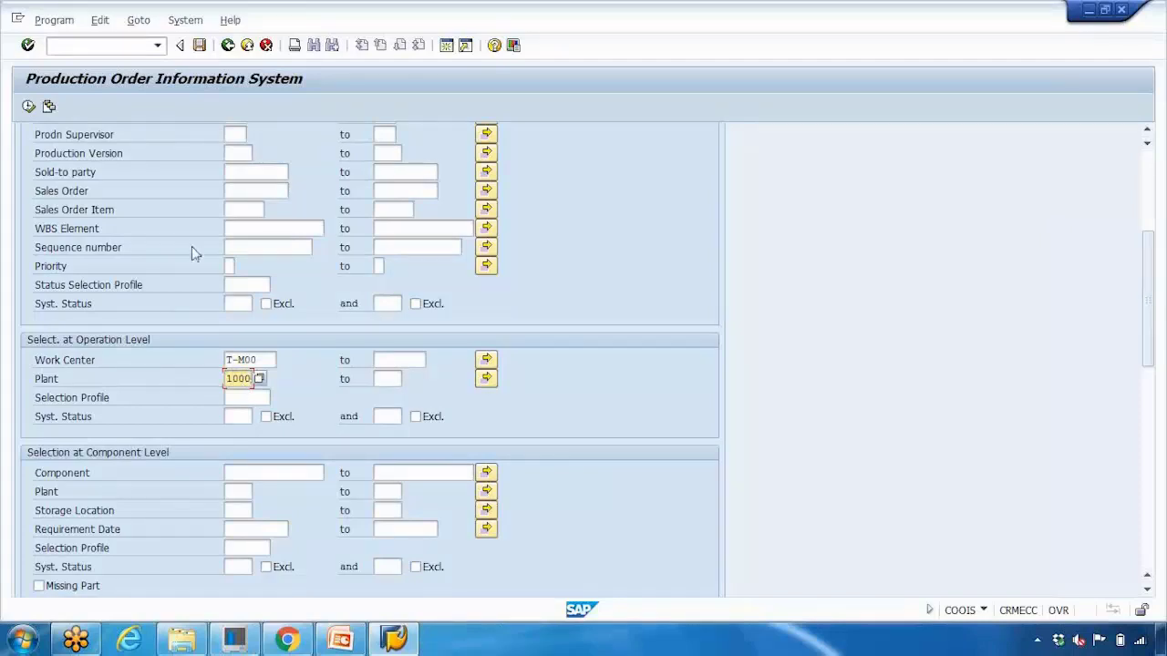
pyautogui.press('F8')
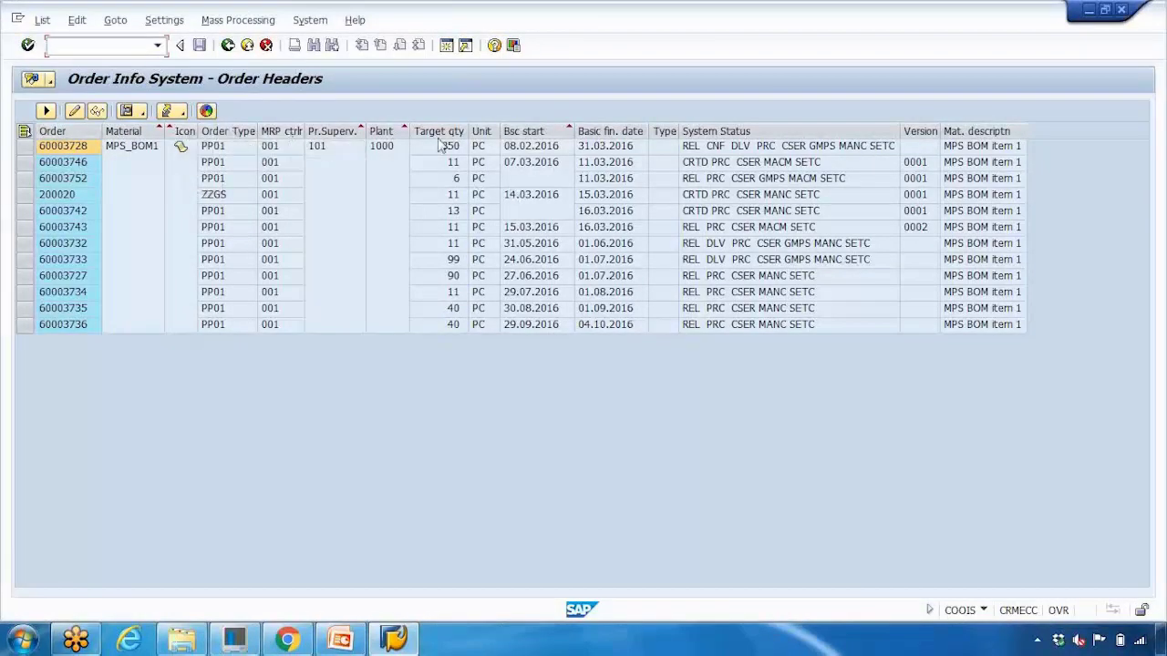
pyautogui.click(228, 45)
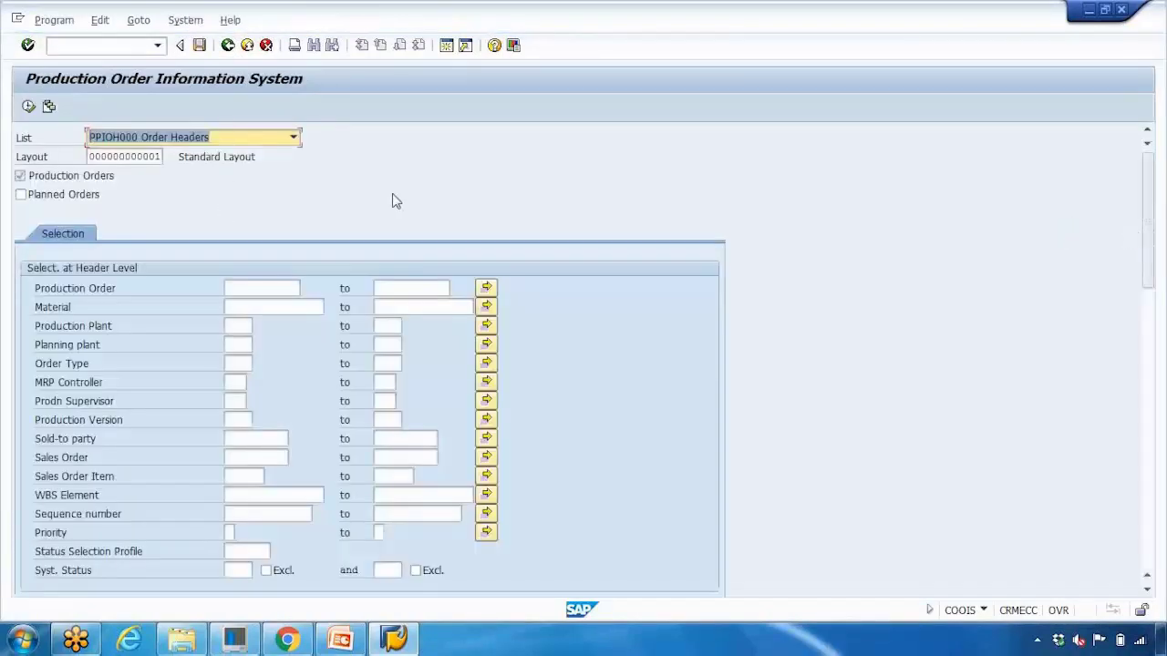
# - Switch the list to PPIOO000 Operations, execute it, and select the Sys.Status column
pyautogui.click(255, 143)
pyautogui.click(216, 207)
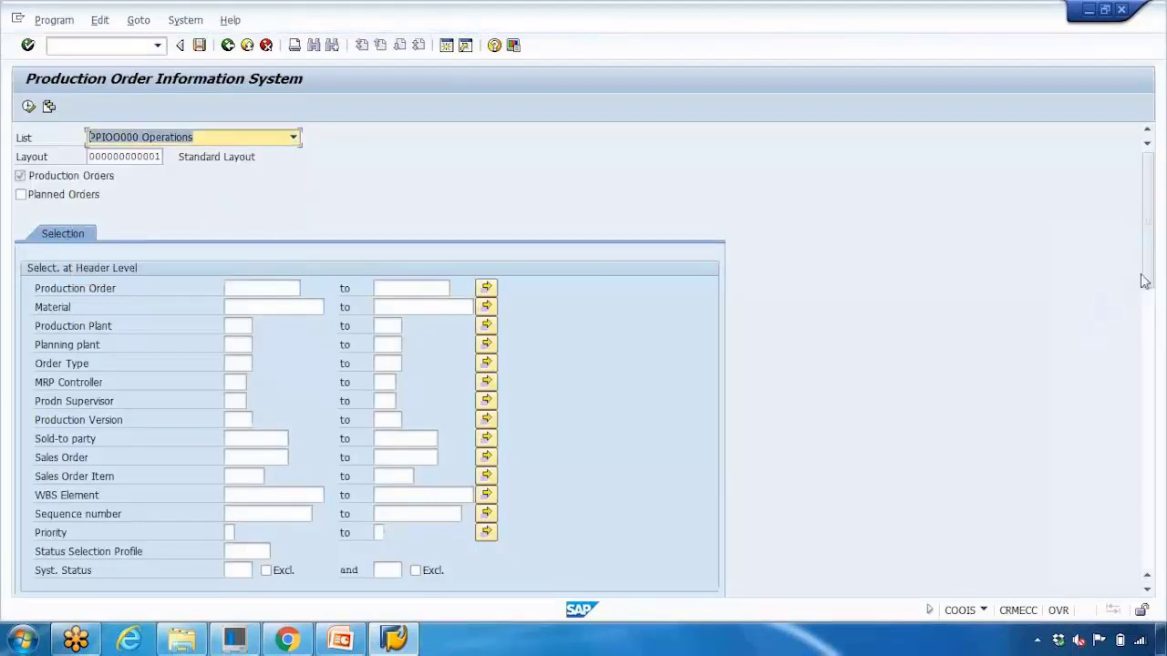
pyautogui.moveTo(1140, 279); pyautogui.dragTo(1153, 313)
pyautogui.scroll(-3, 1131, 321)
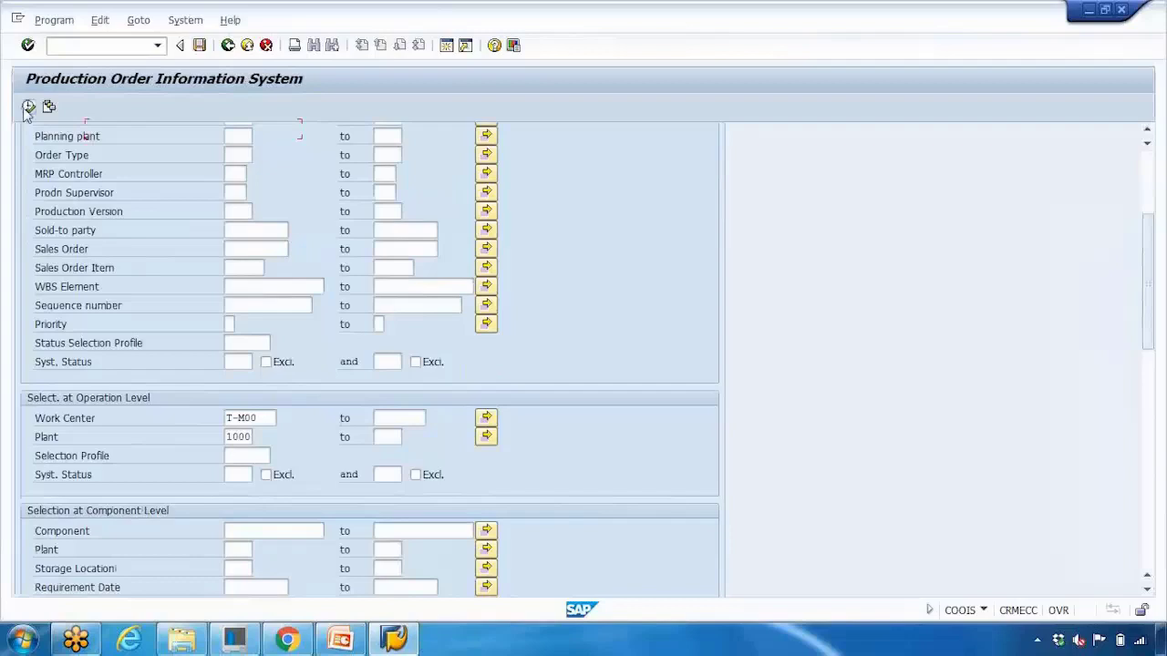
pyautogui.press('F8')
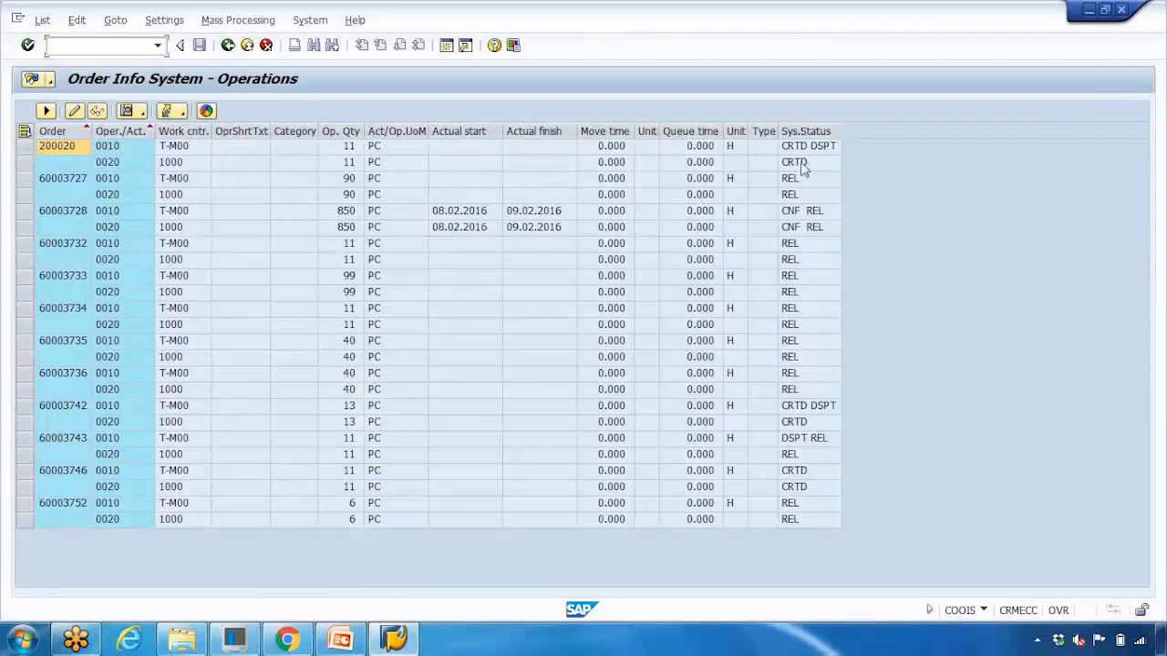
pyautogui.click(799, 134)
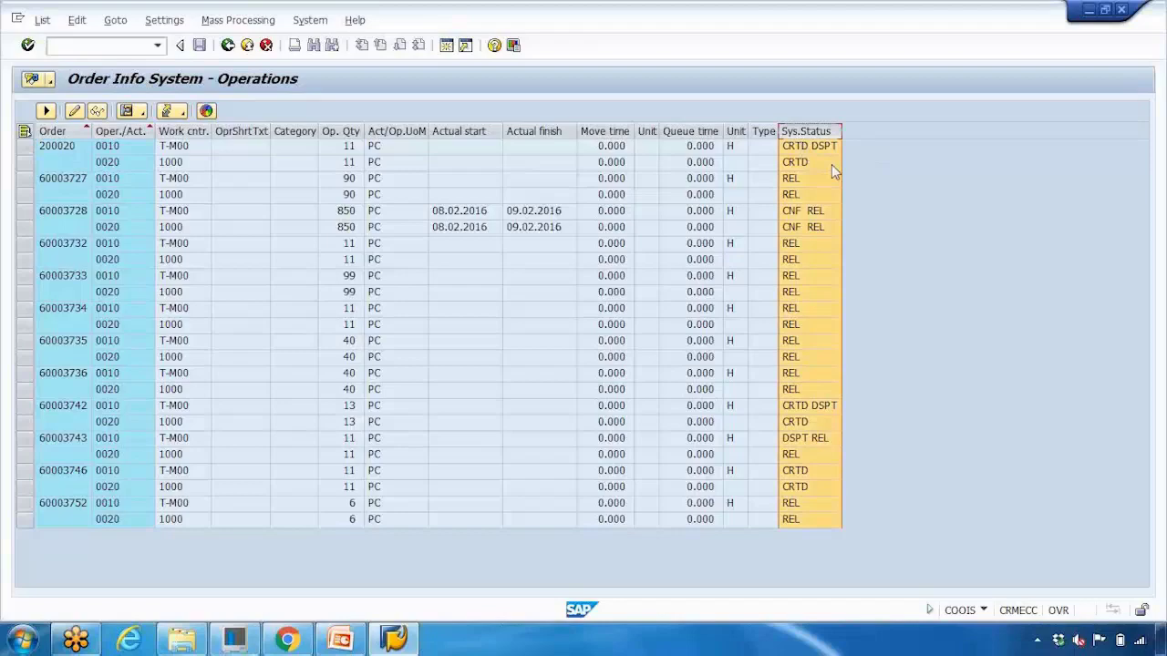
# - Filter operations by system status REL (Released), not excluded, and rerun the list
pyautogui.click(228, 45)
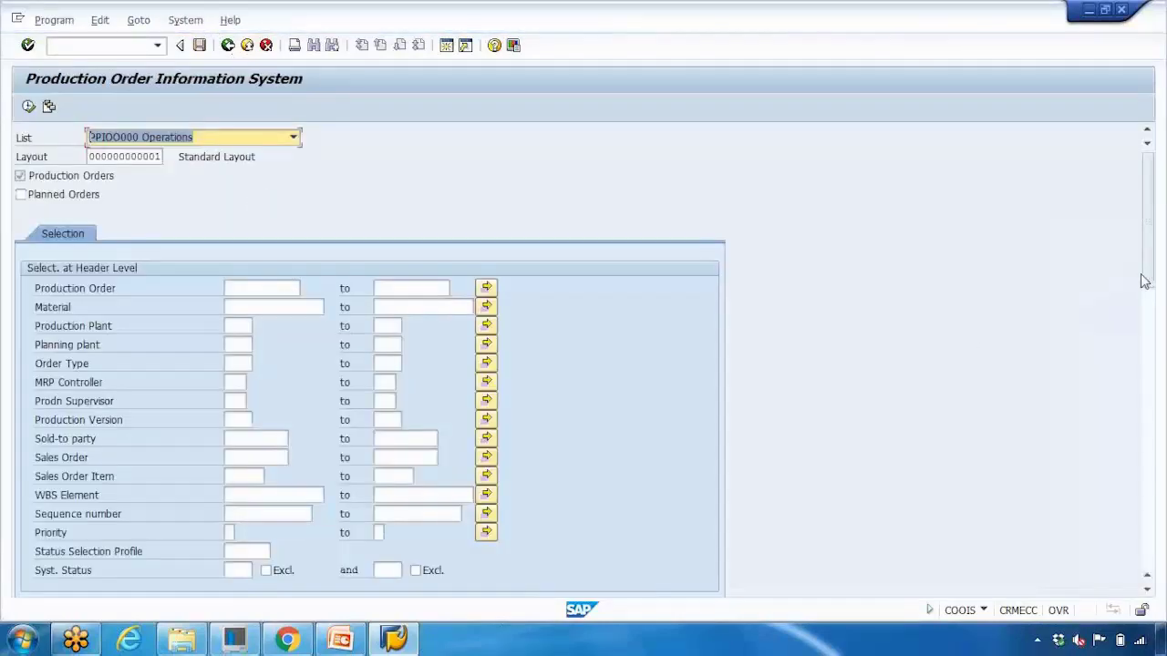
pyautogui.moveTo(1145, 280); pyautogui.dragTo(1159, 387)
pyautogui.click(234, 342)
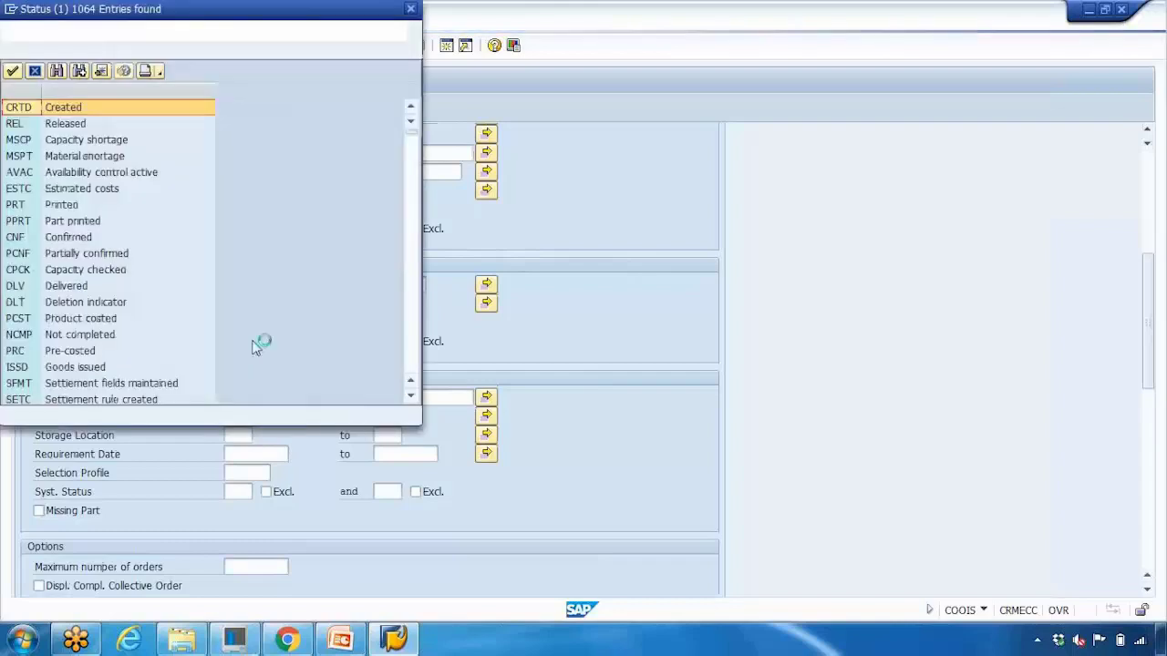
pyautogui.doubleClick(66, 126)
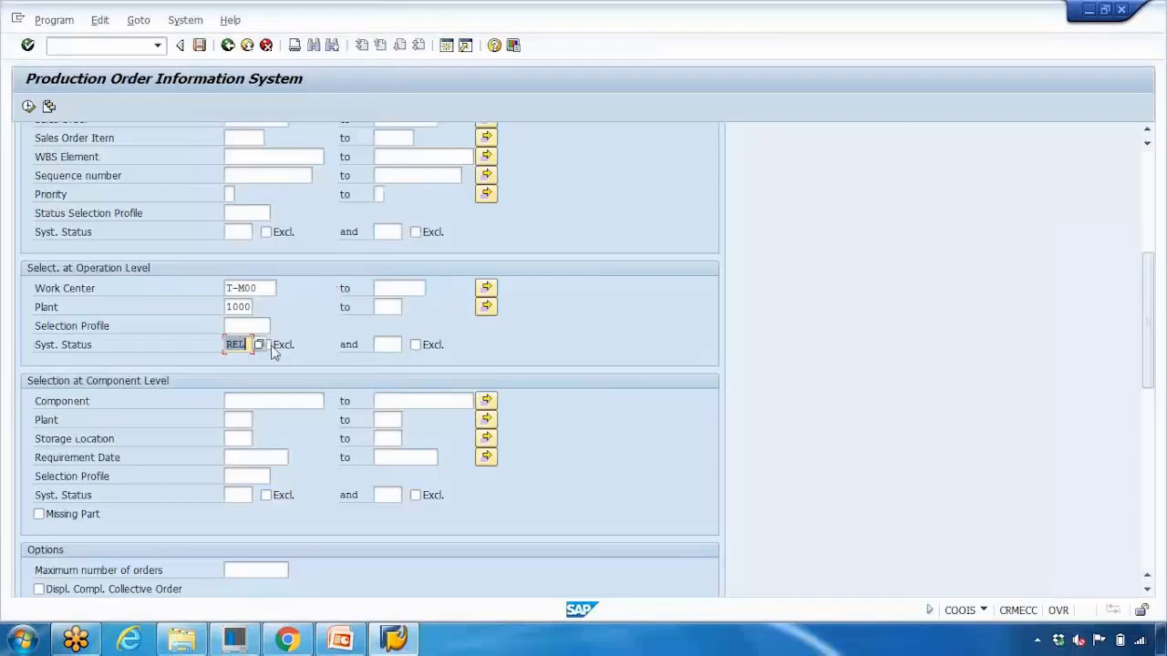
pyautogui.click(266, 345)
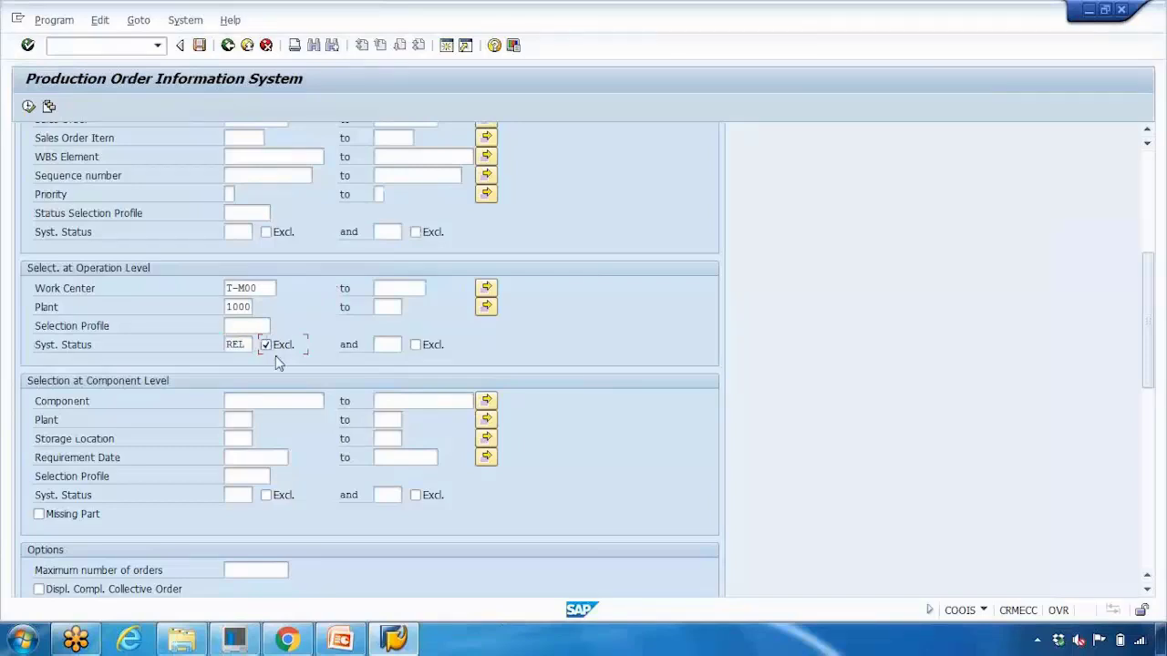
pyautogui.click(273, 349)
pyautogui.click(29, 105)
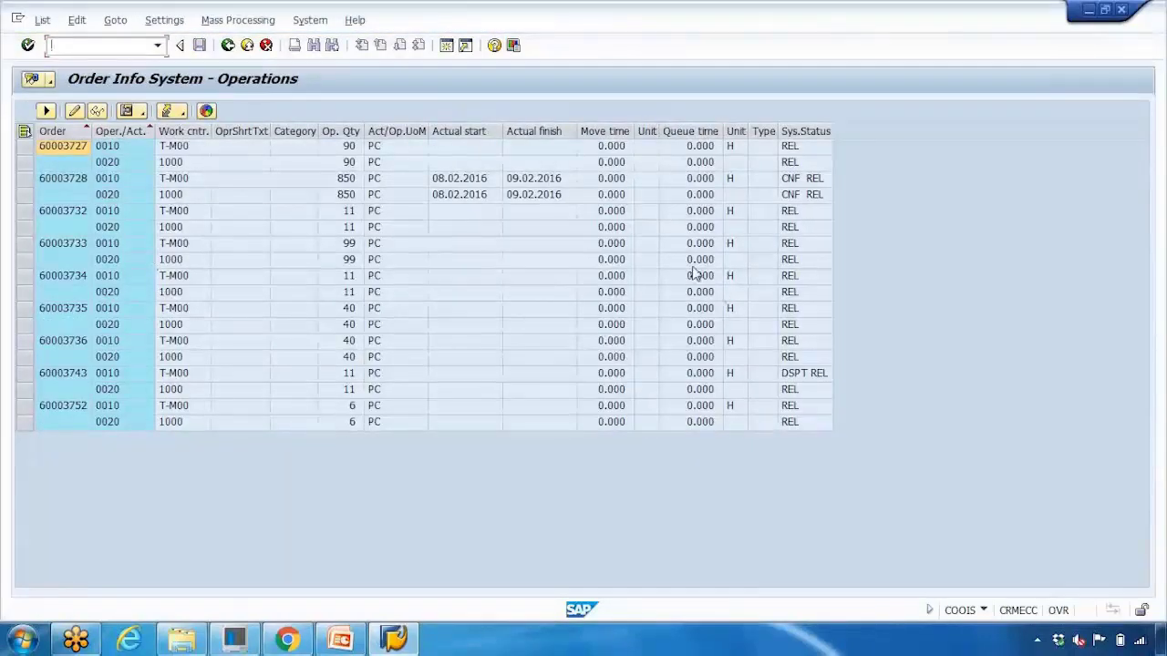
pyautogui.click(804, 131)
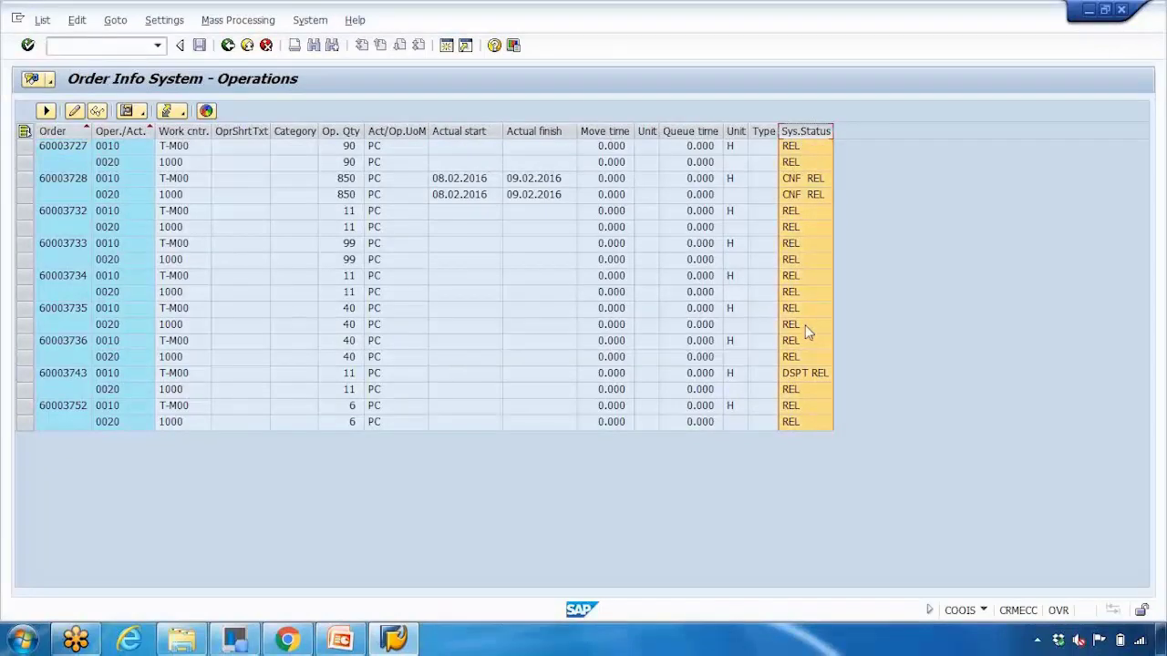
pyautogui.click(227, 48)
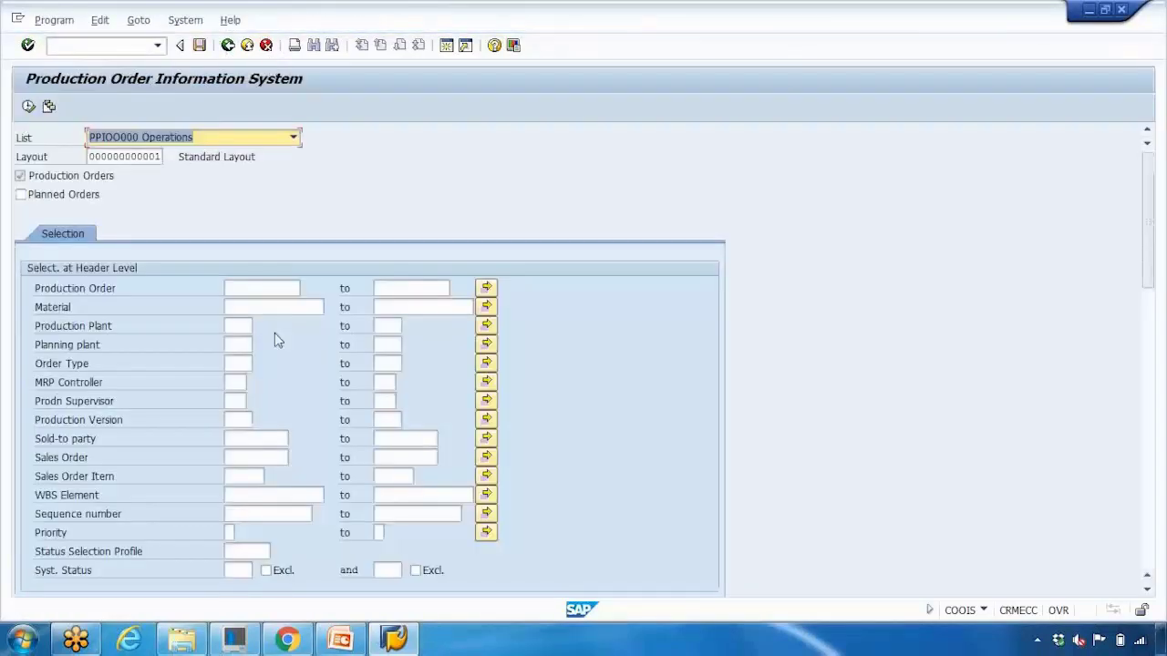
pyautogui.press('F4')
pyautogui.click(1002, 296)
pyautogui.moveTo(1140, 270); pyautogui.dragTo(1140, 395)
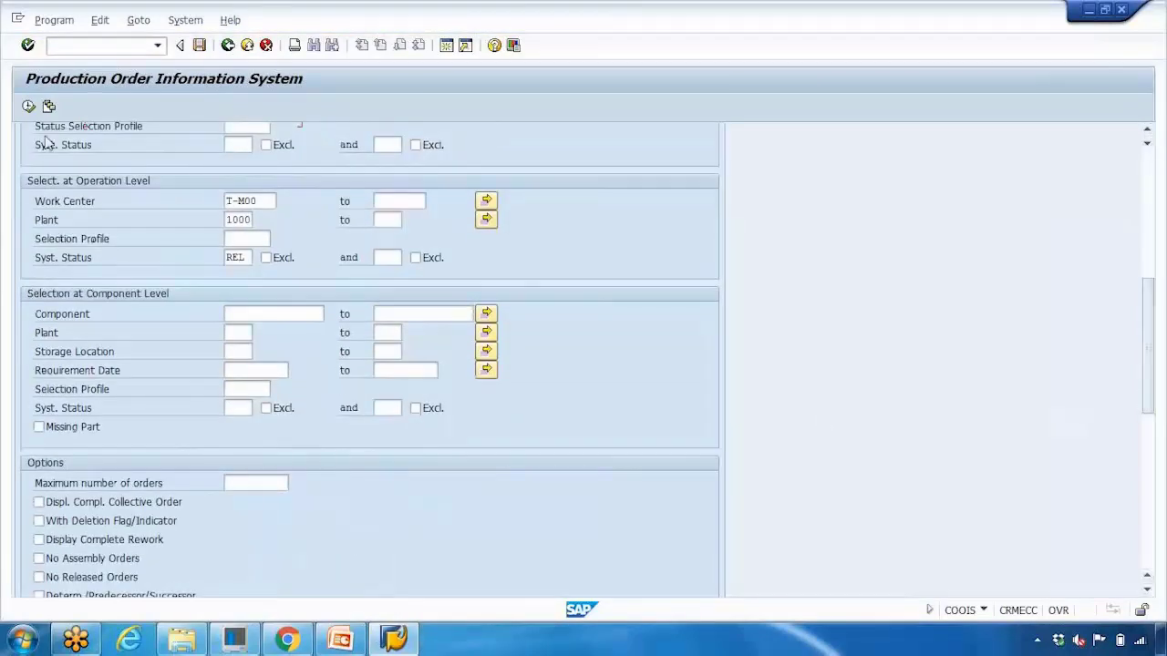
pyautogui.click(240, 224)
pyautogui.press('F8')
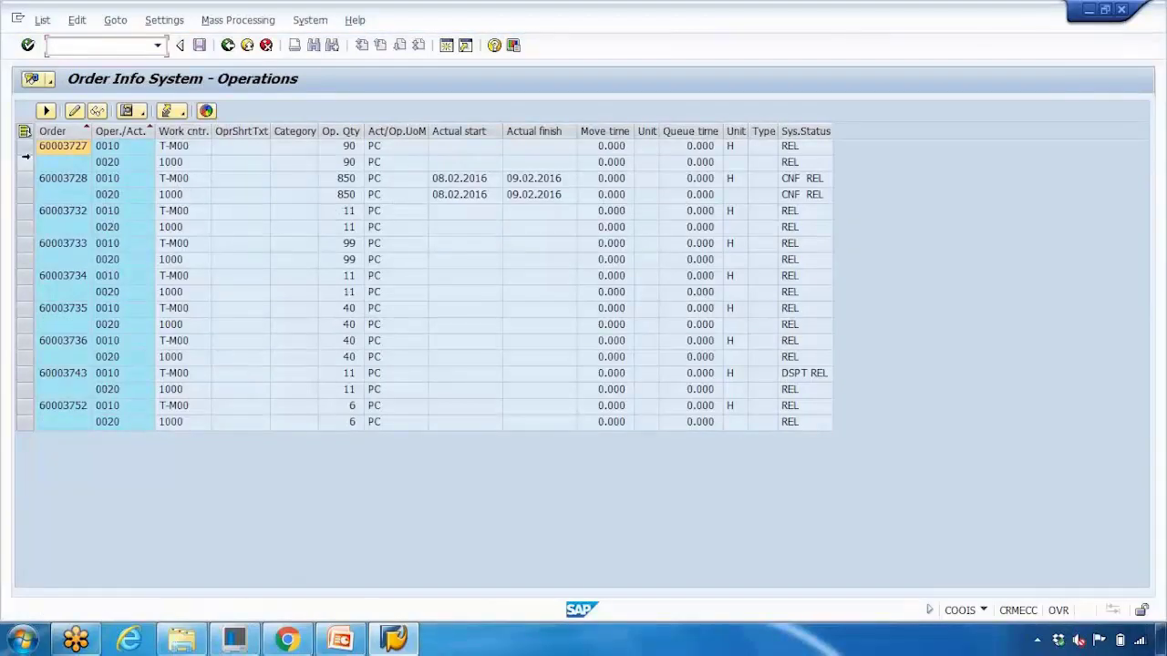
pyautogui.click(27, 153)
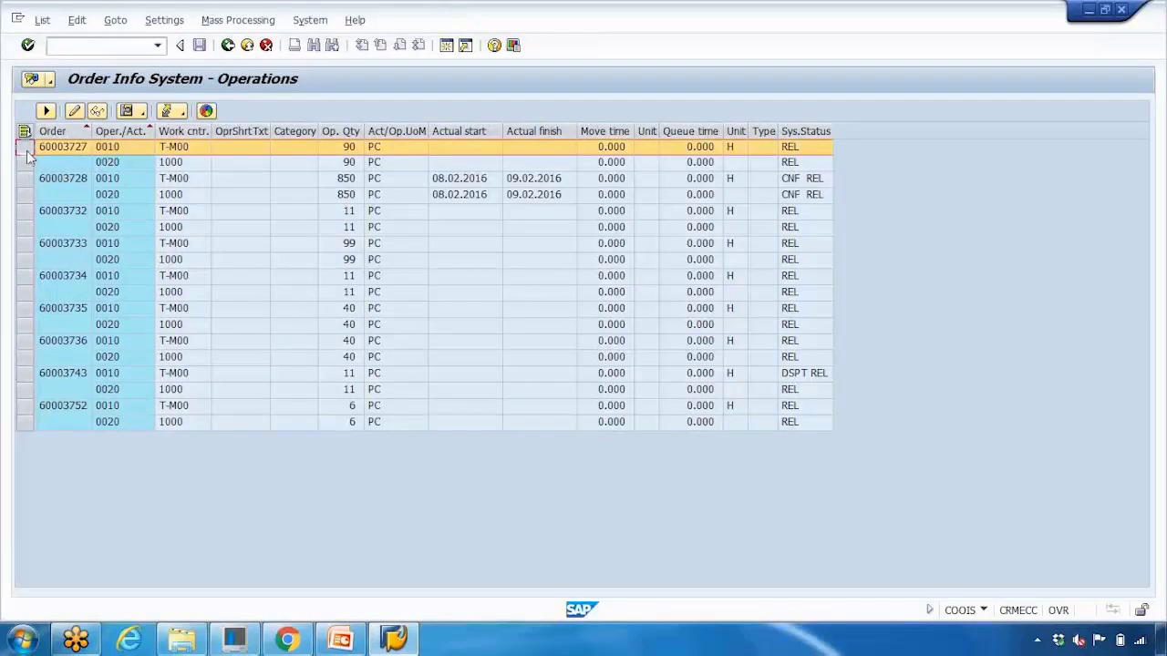
pyautogui.click(99, 112)
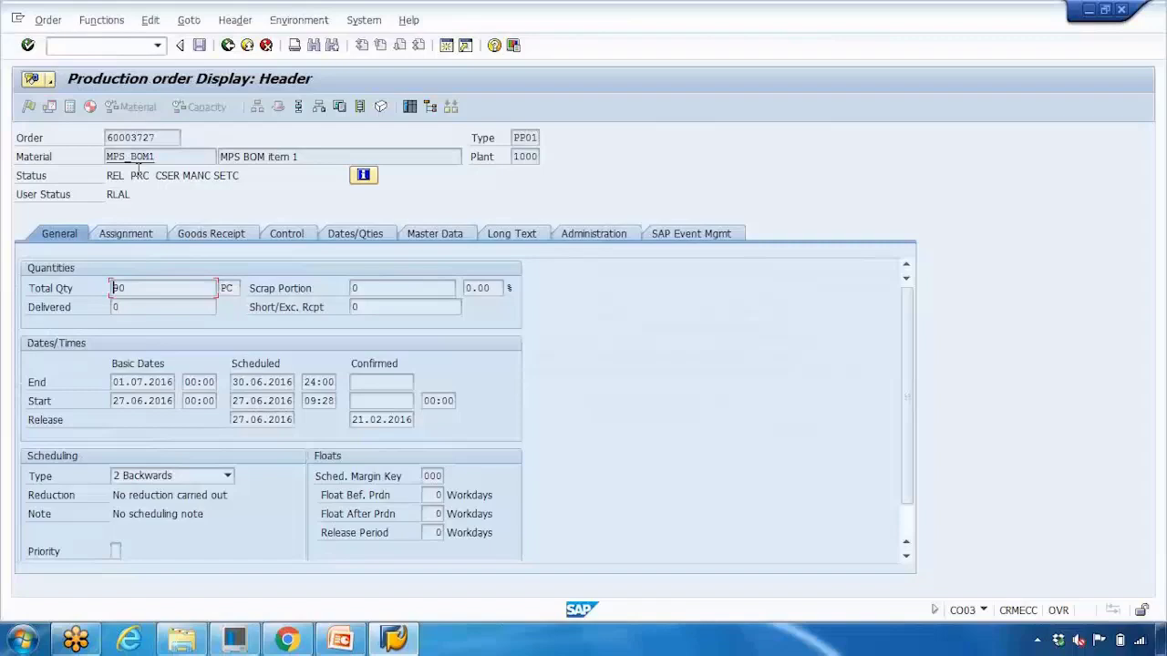
pyautogui.click(228, 44)
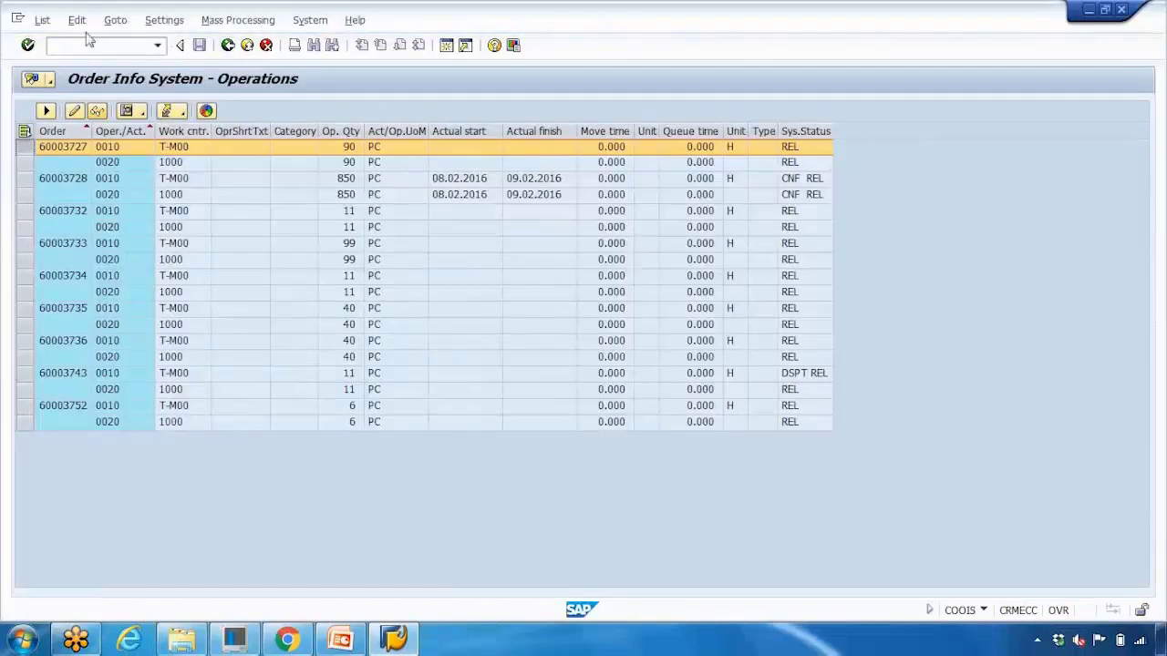
pyautogui.click(42, 20)
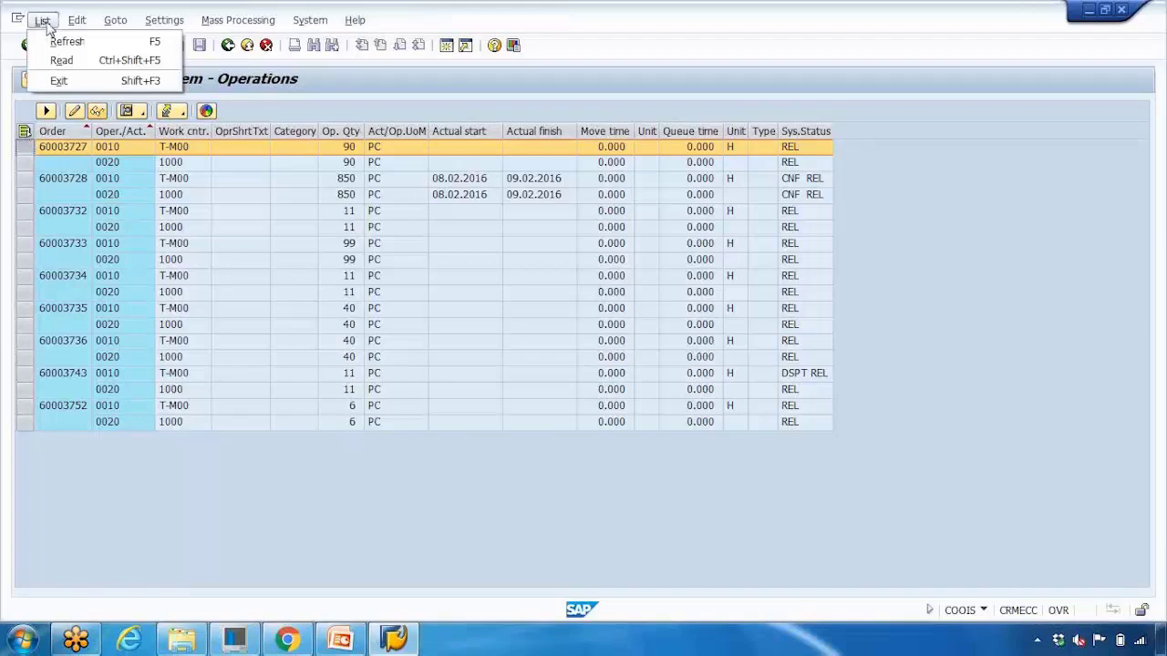
# - Expand the ALV toolbar, glance at the Layout dropdown, and bring up the Export menu
pyautogui.moveTo(111, 20)
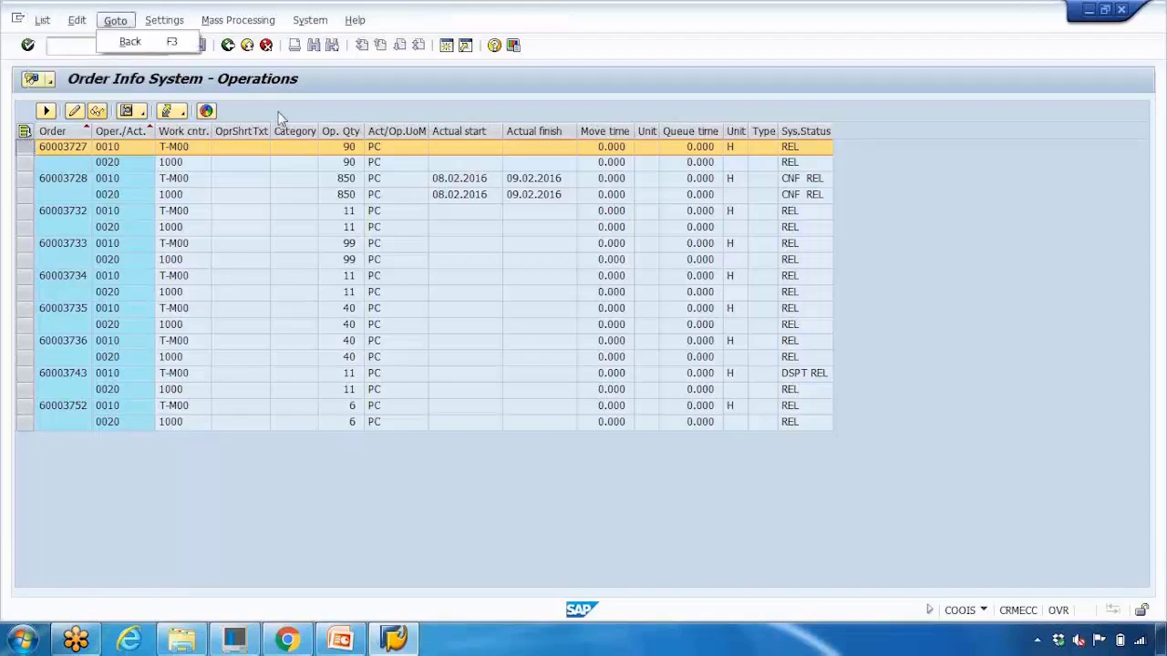
pyautogui.click(280, 118)
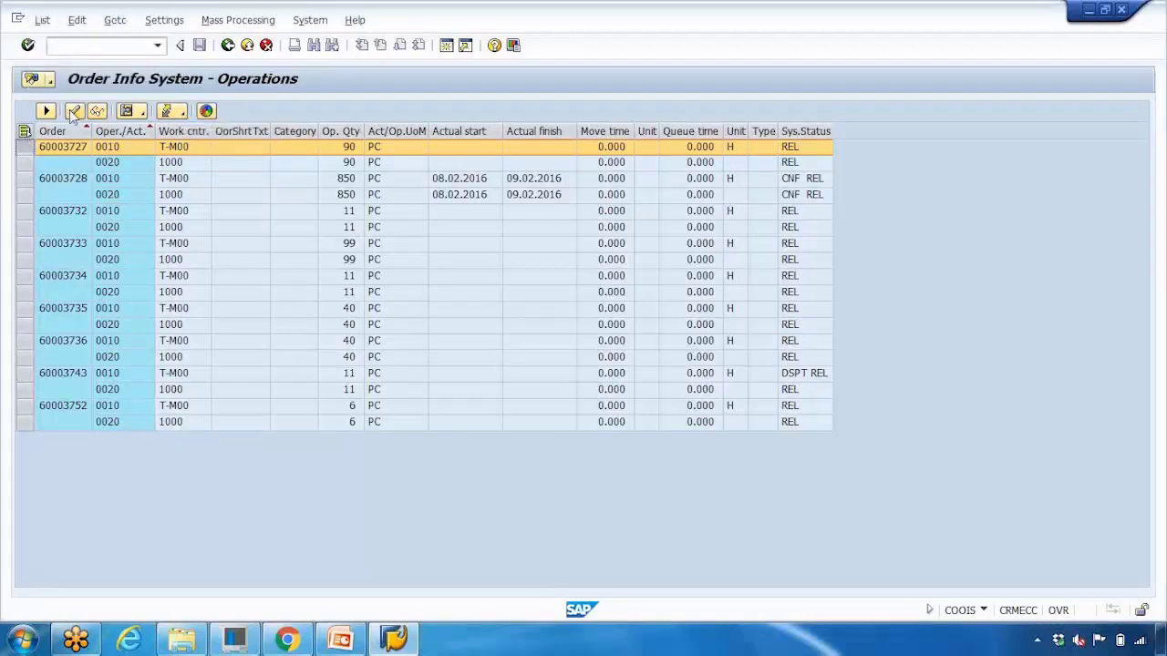
pyautogui.click(48, 110)
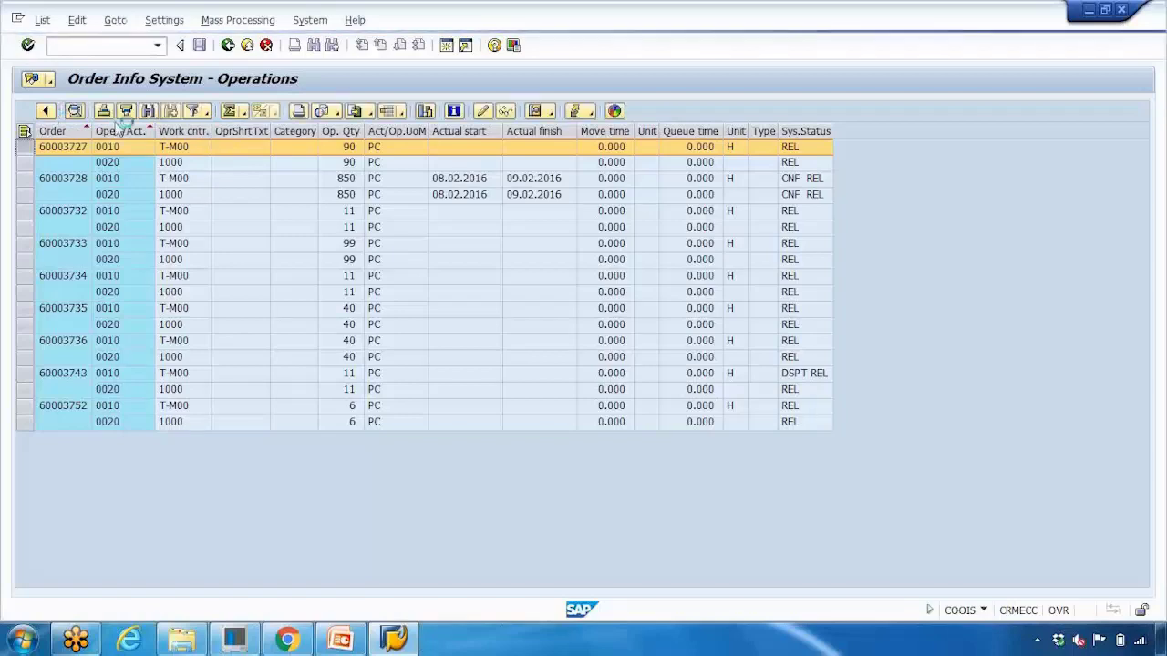
pyautogui.click(404, 110)
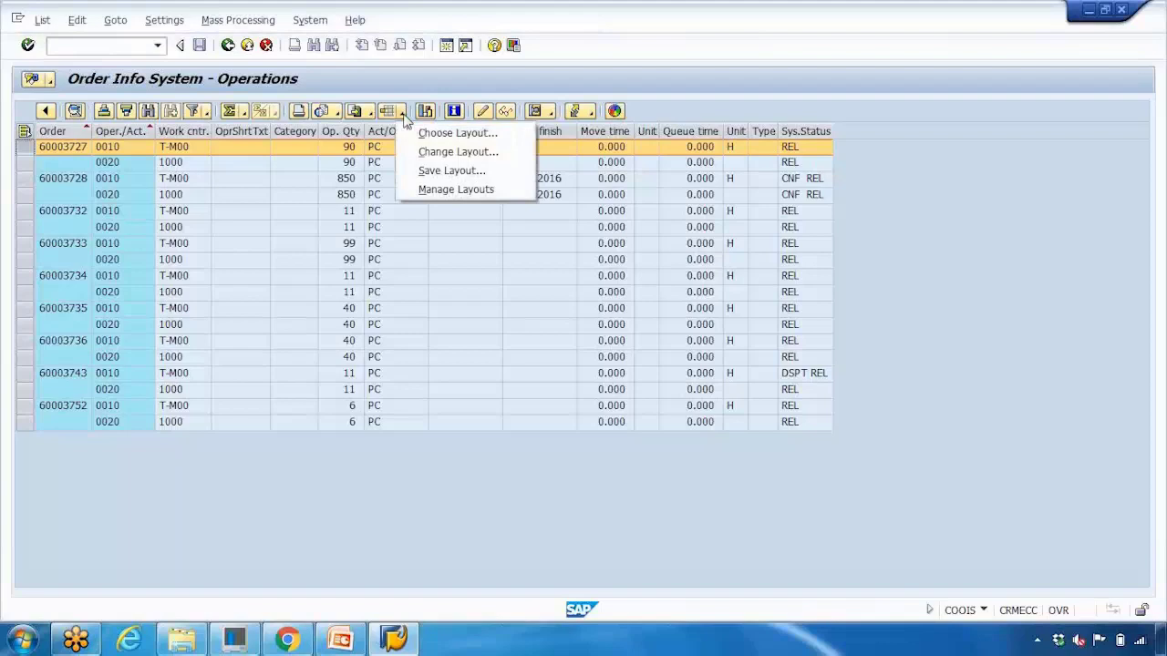
pyautogui.click(405, 110)
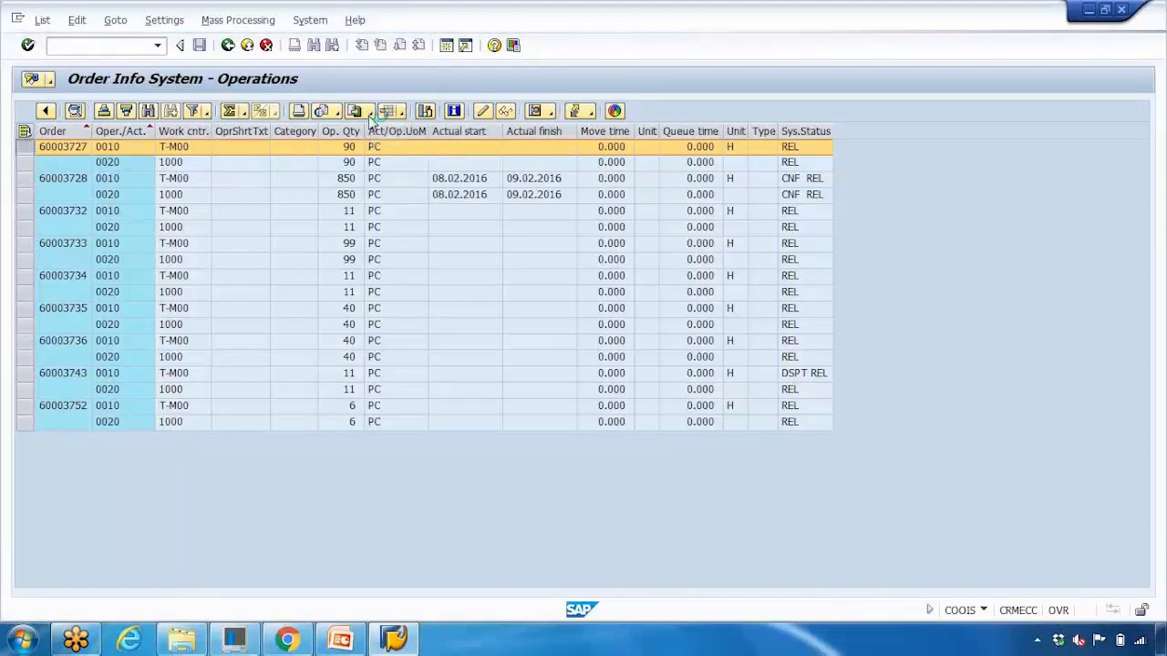
pyautogui.click(370, 112)
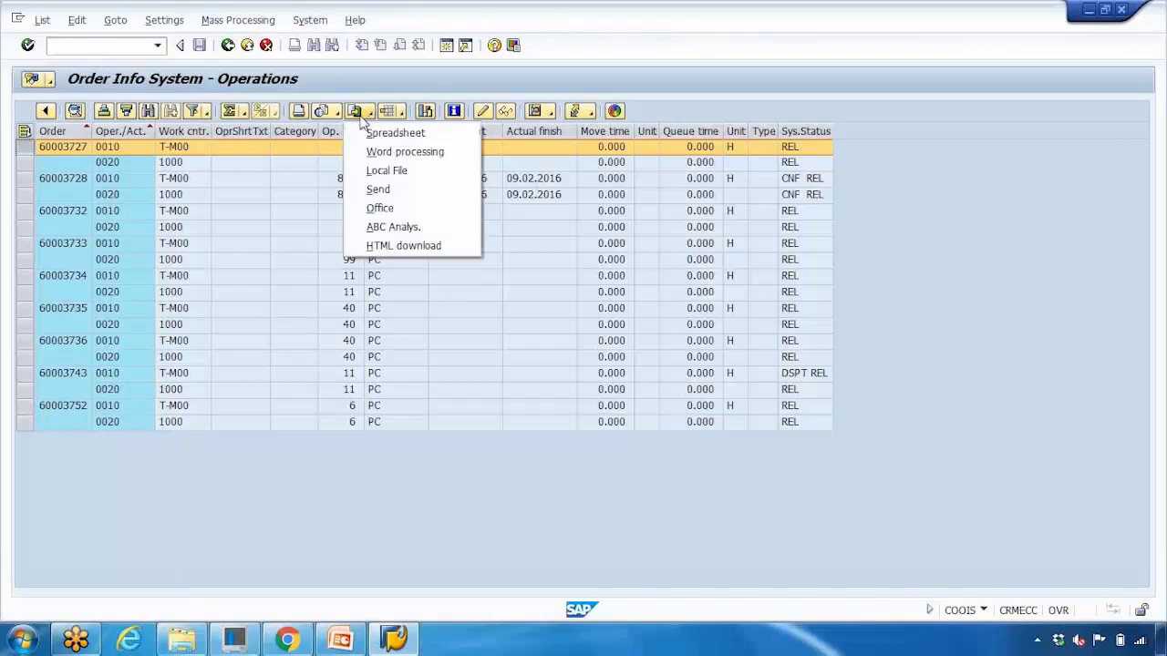
# - Export the list as Excel (Office 2007 XLSX), cancel the Save As, and return to PowerPoint
pyautogui.click(407, 135)
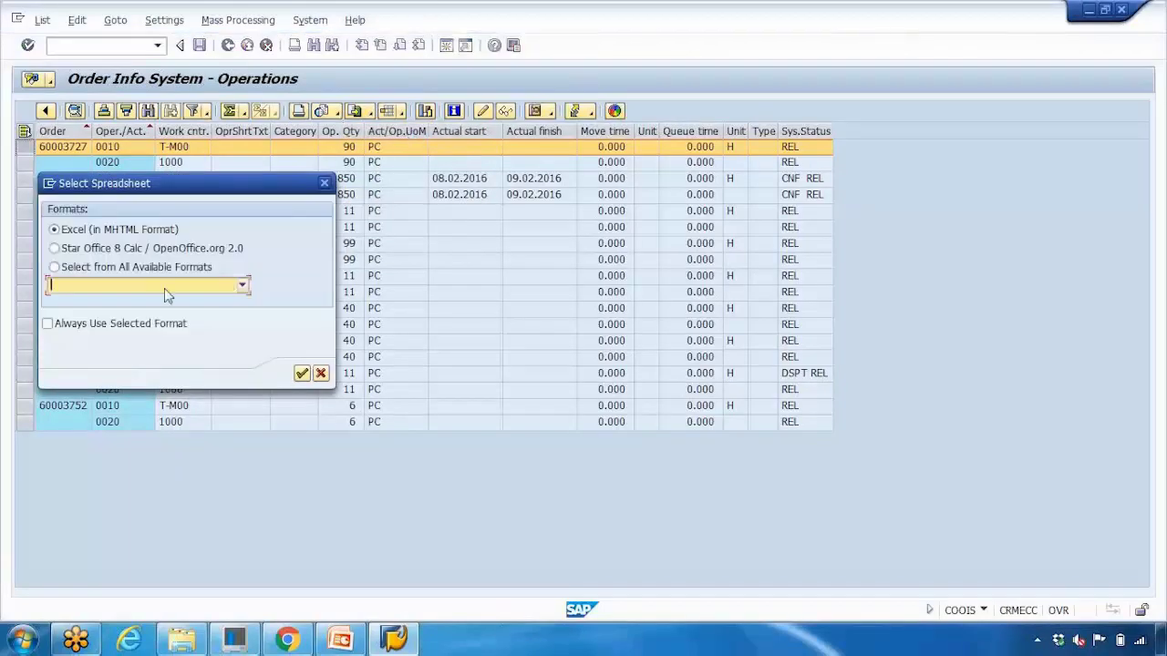
pyautogui.click(54, 268)
pyautogui.click(106, 290)
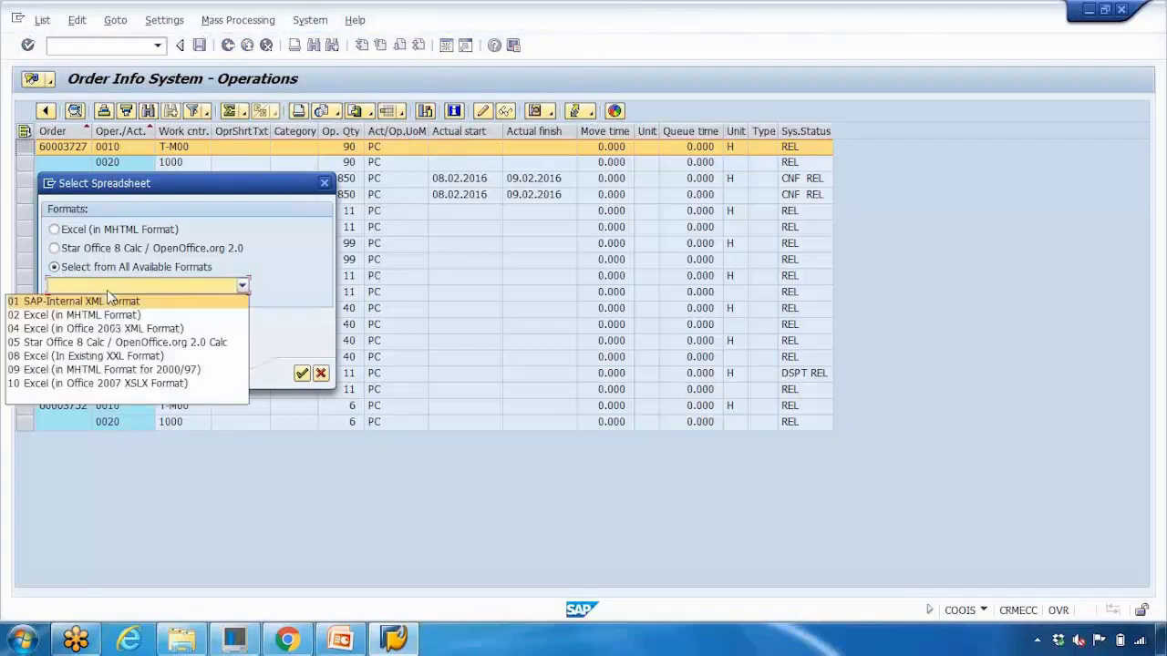
pyautogui.click(134, 384)
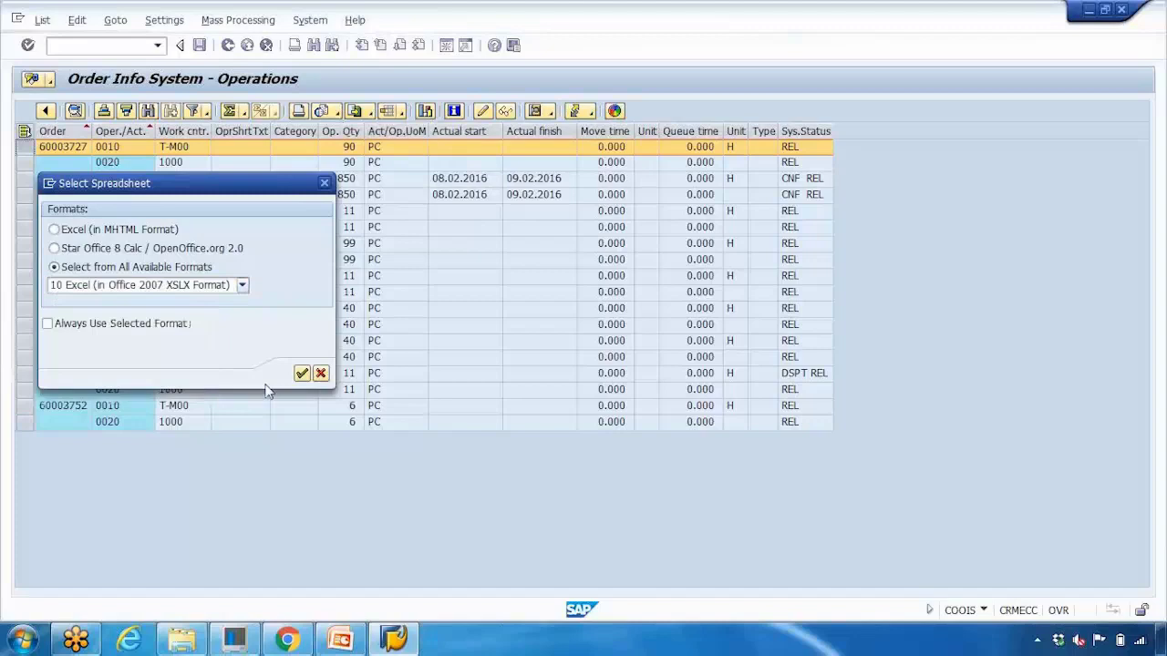
pyautogui.click(301, 375)
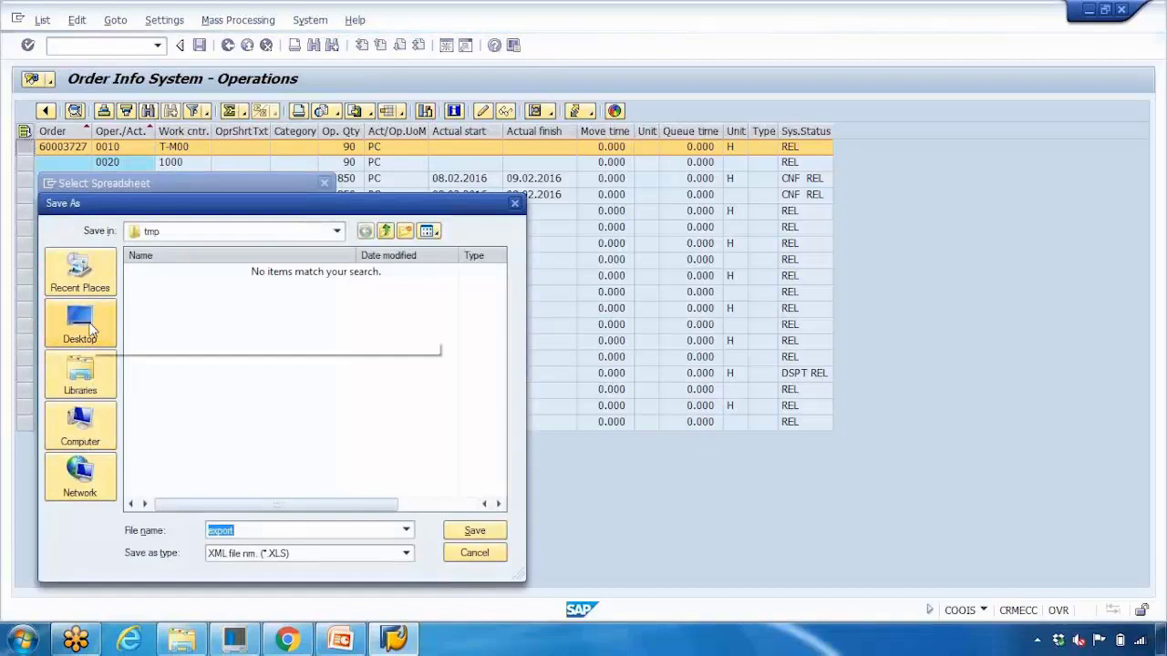
pyautogui.click(475, 553)
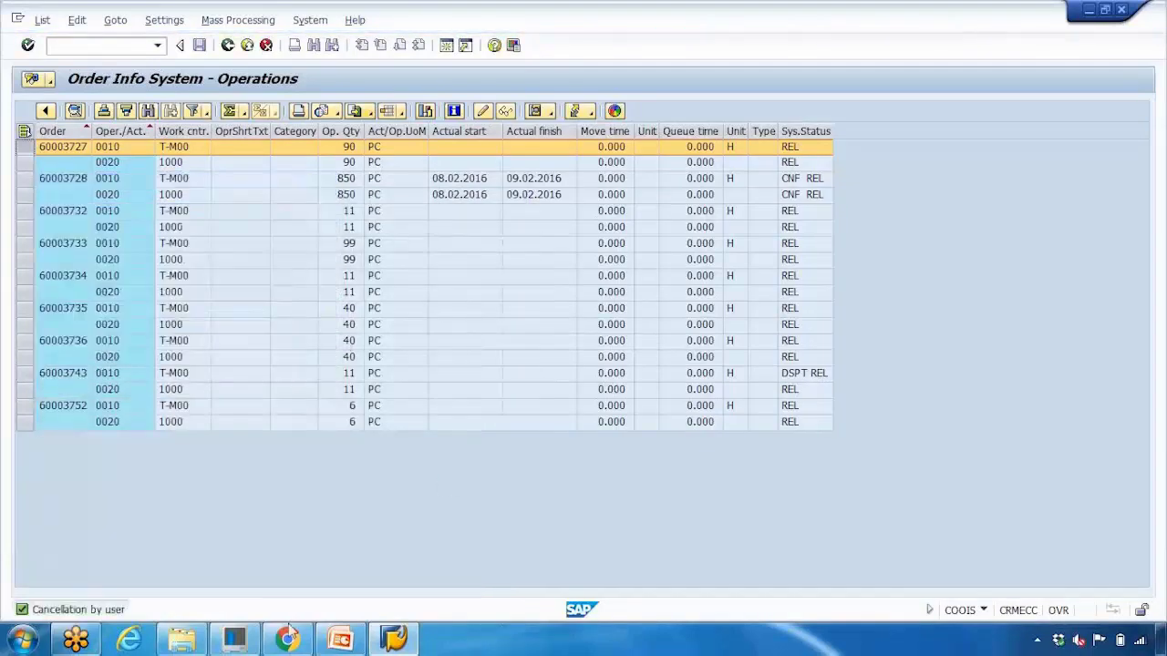
pyautogui.click(337, 640)
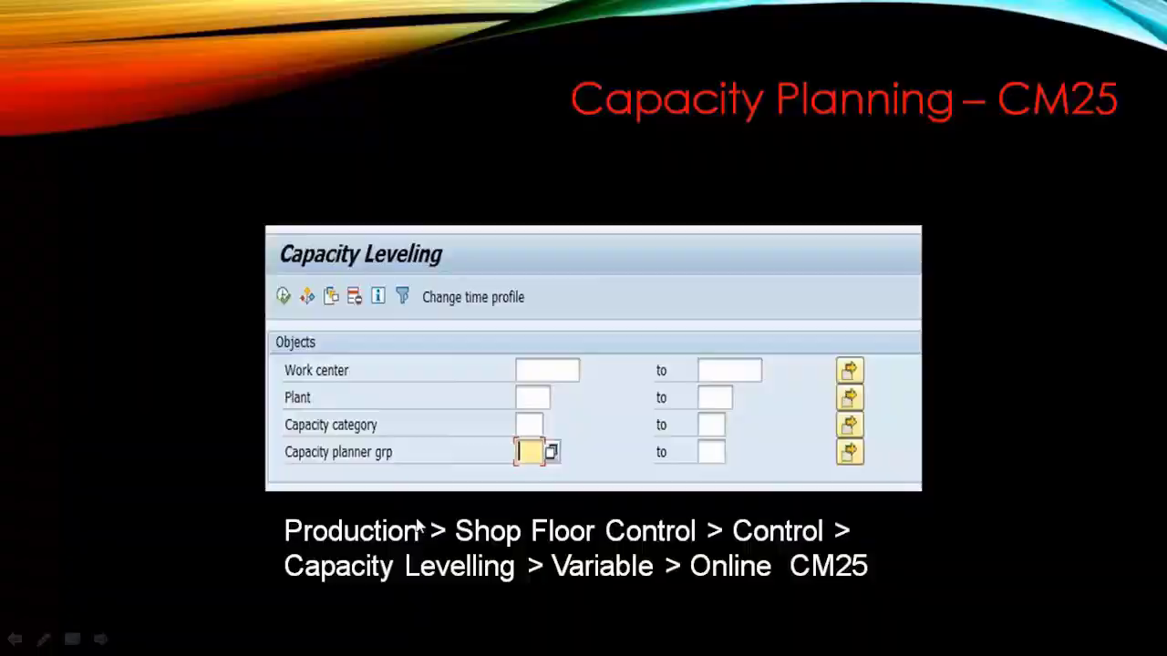
# - Exit the slideshow, return to SAP, and start the production order display with /nco3
pyautogui.press('Escape')
pyautogui.click(394, 638)
pyautogui.click(109, 47)
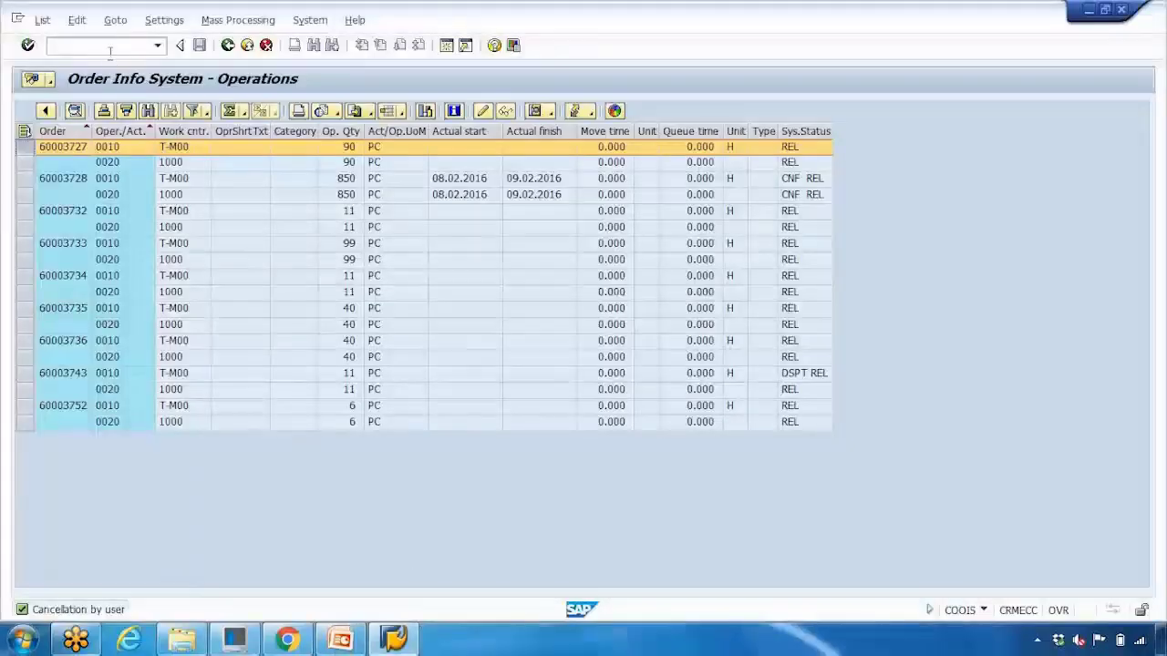
pyautogui.write('/nco3')
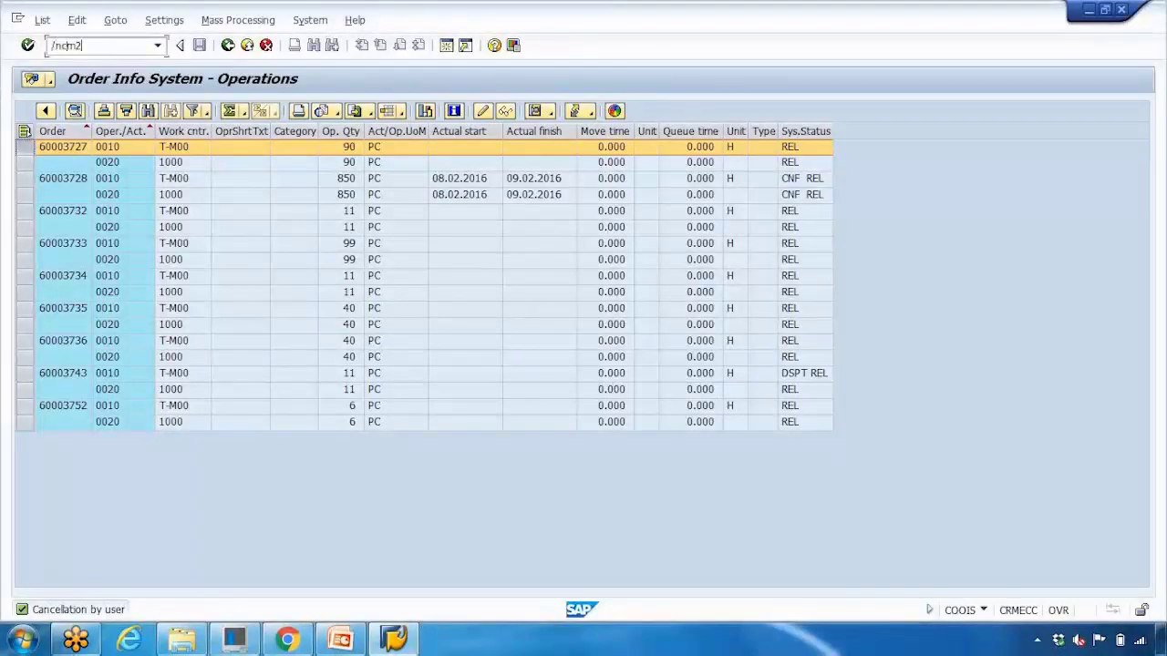
pyautogui.press('Return')
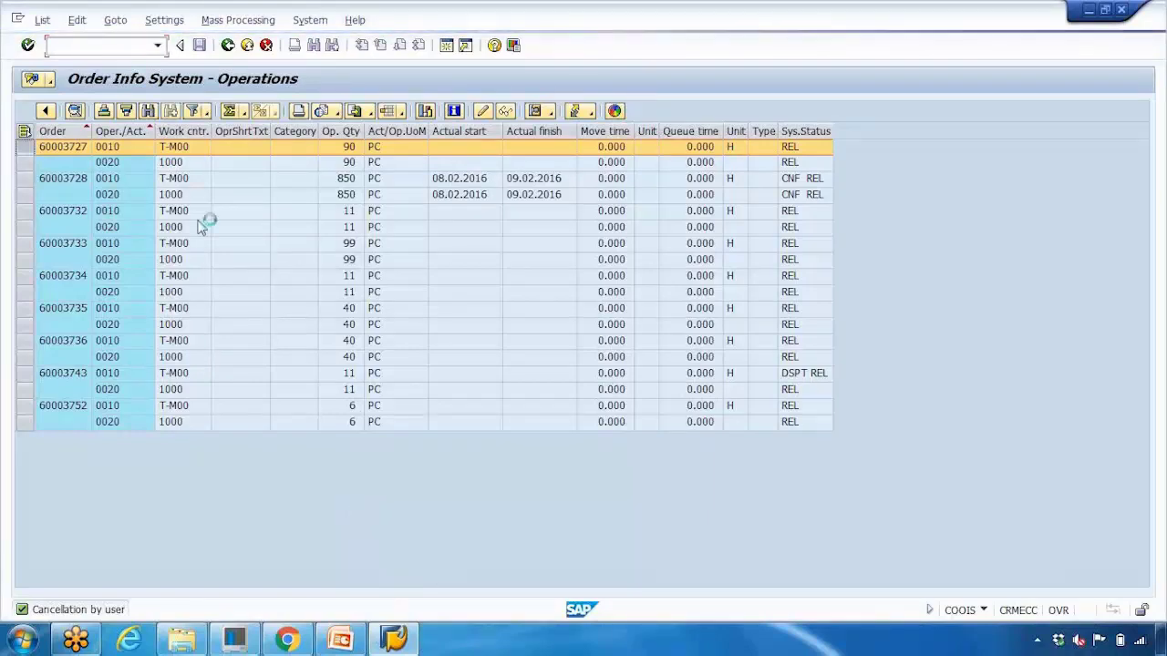
# - Stop the hanging CO03 transaction via the system menu's Stop Transaction
pyautogui.click(18, 22)
pyautogui.click(55, 171)
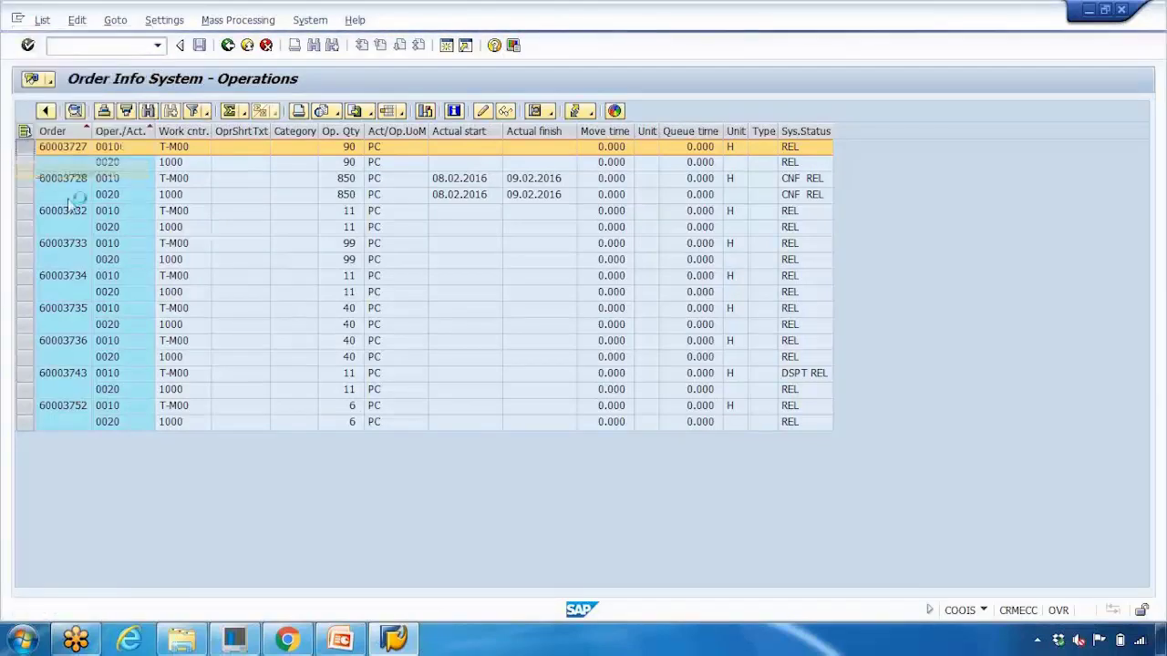
pyautogui.click(18, 22)
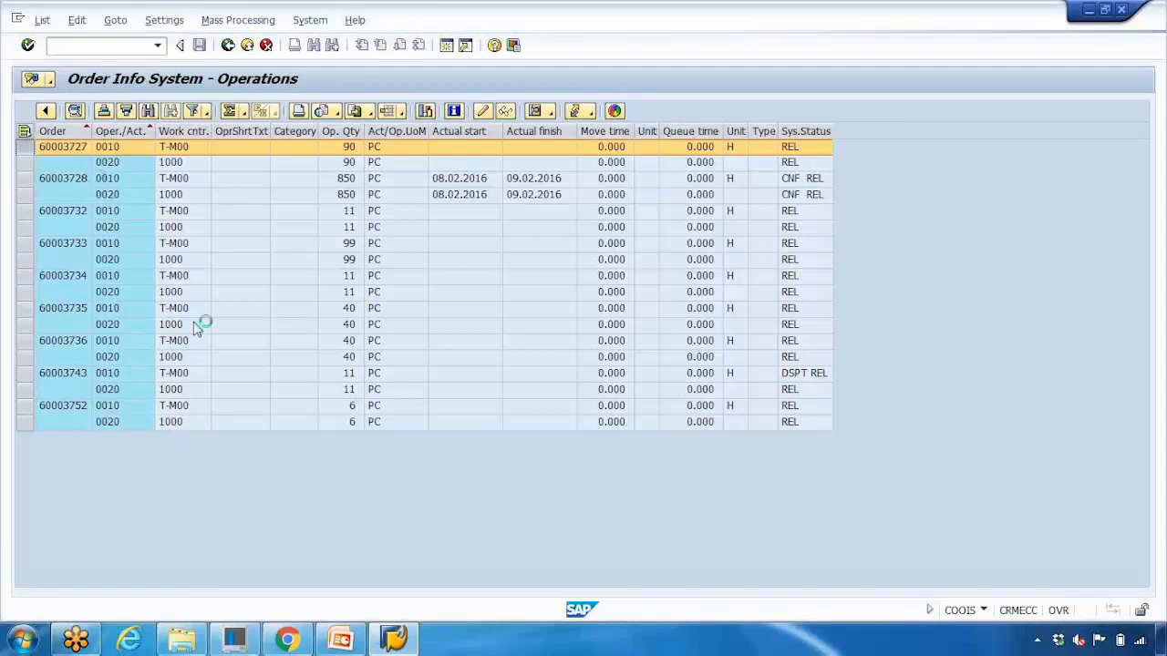
# - Reconnect to the SAP ECC New system through SAP Logon, declining the error details
pyautogui.rightClick(394, 638)
pyautogui.click(398, 557)
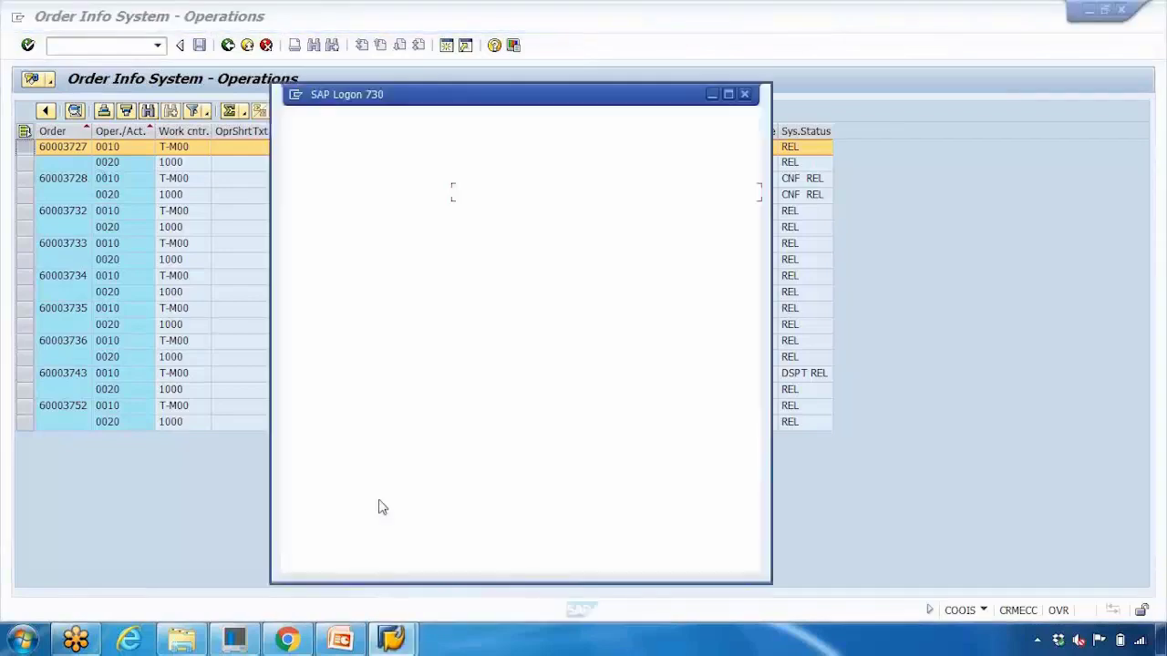
pyautogui.doubleClick(508, 192)
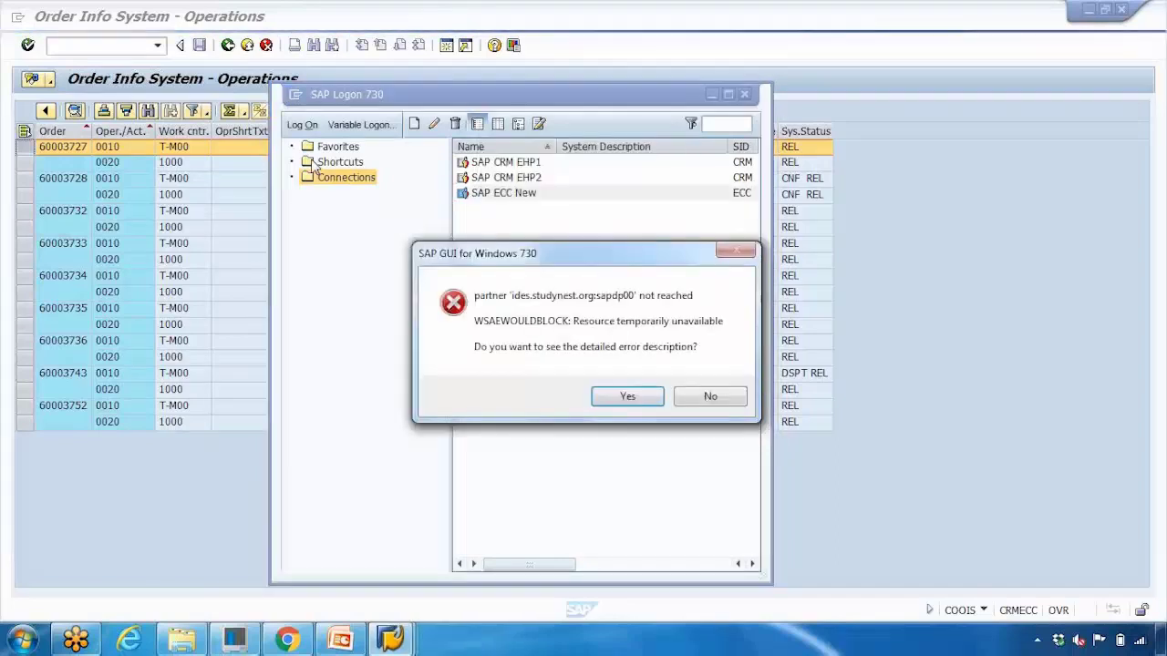
pyautogui.click(707, 396)
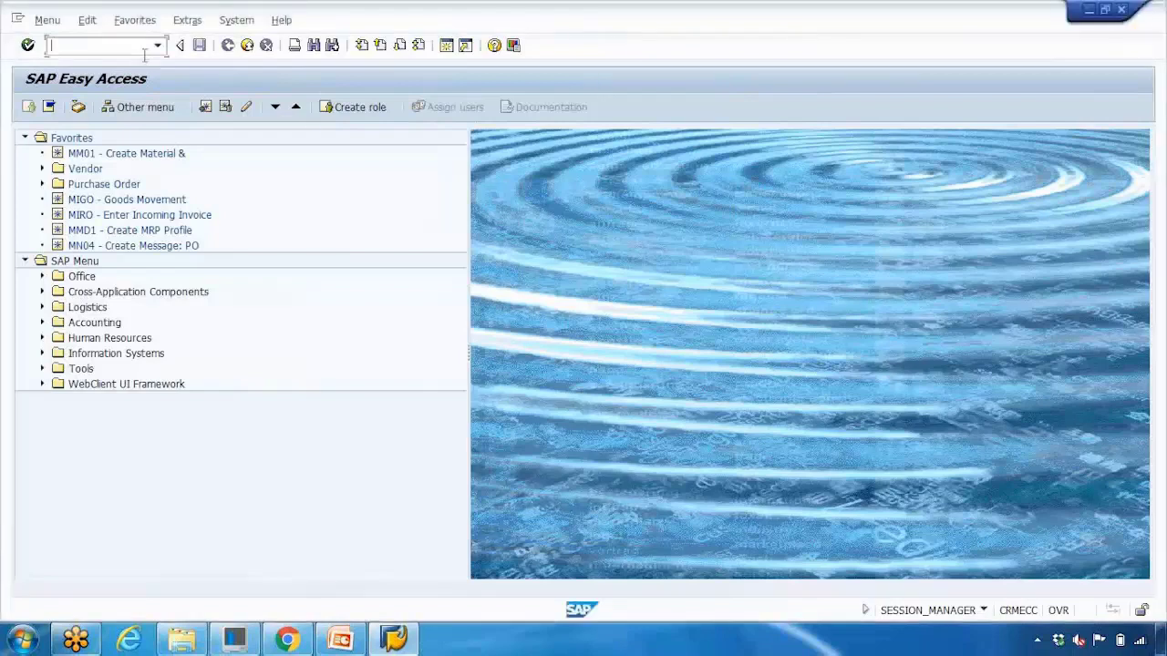
# - Start CM25 and confirm overall profile SAPCRPG001
pyautogui.write('25')
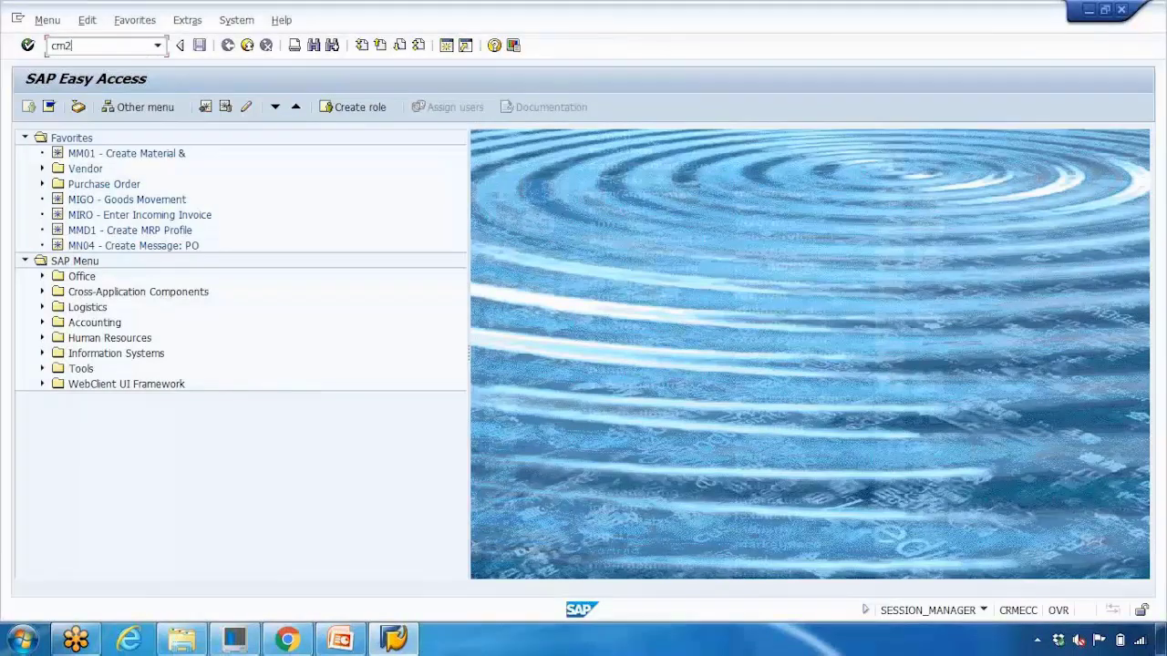
pyautogui.press('Return')
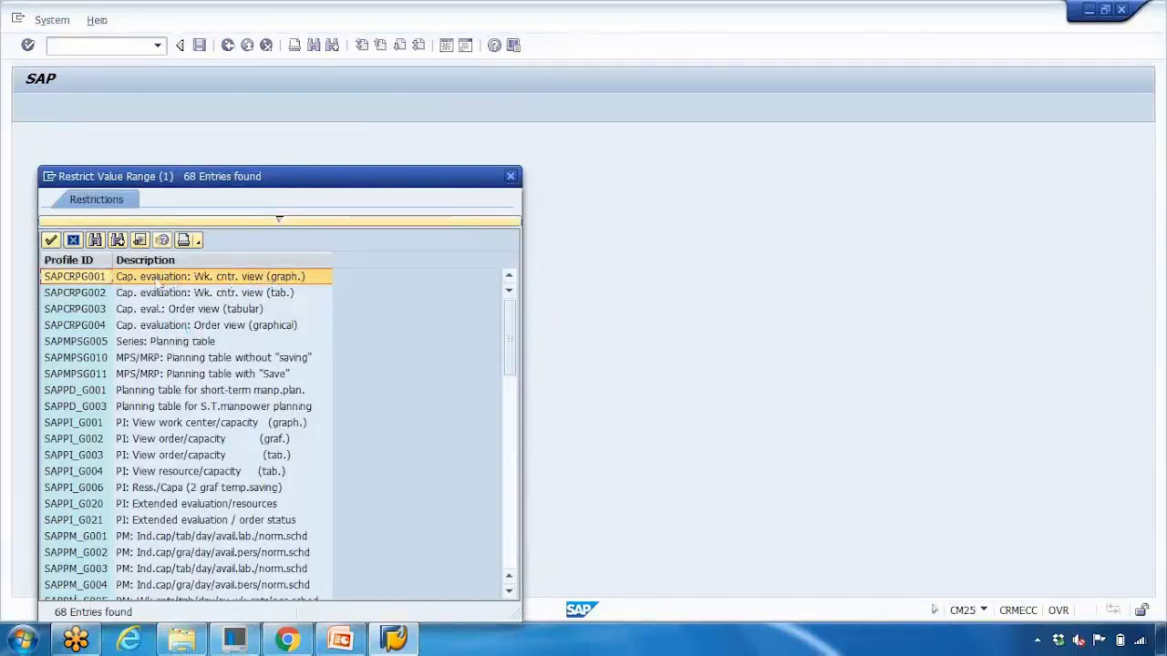
pyautogui.doubleClick(164, 279)
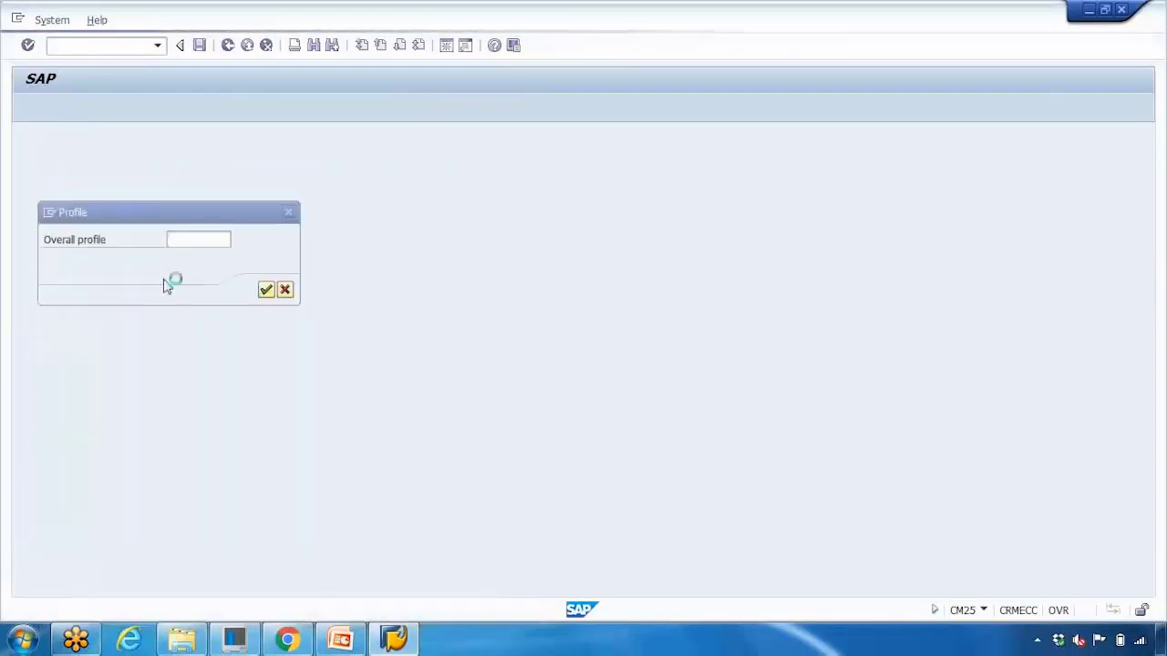
pyautogui.click(264, 291)
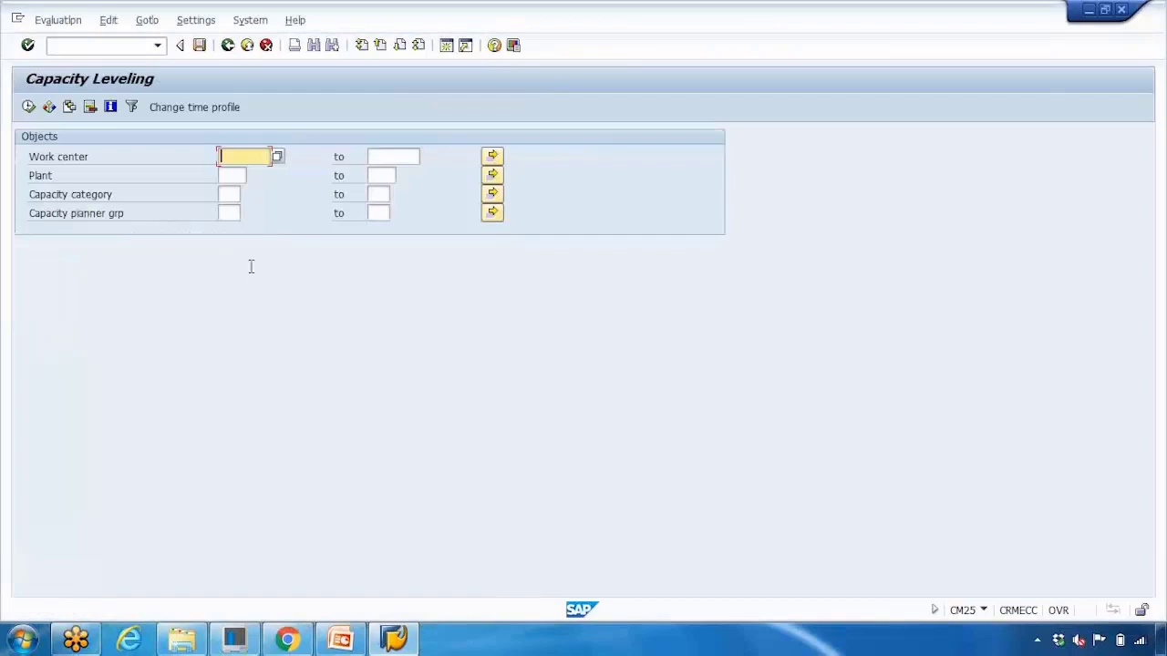
# - Enter work center T-M00 and plant 1000 from history and execute the planning table
pyautogui.write('T')
pyautogui.click(238, 171)
pyautogui.click(235, 175)
pyautogui.write('1')
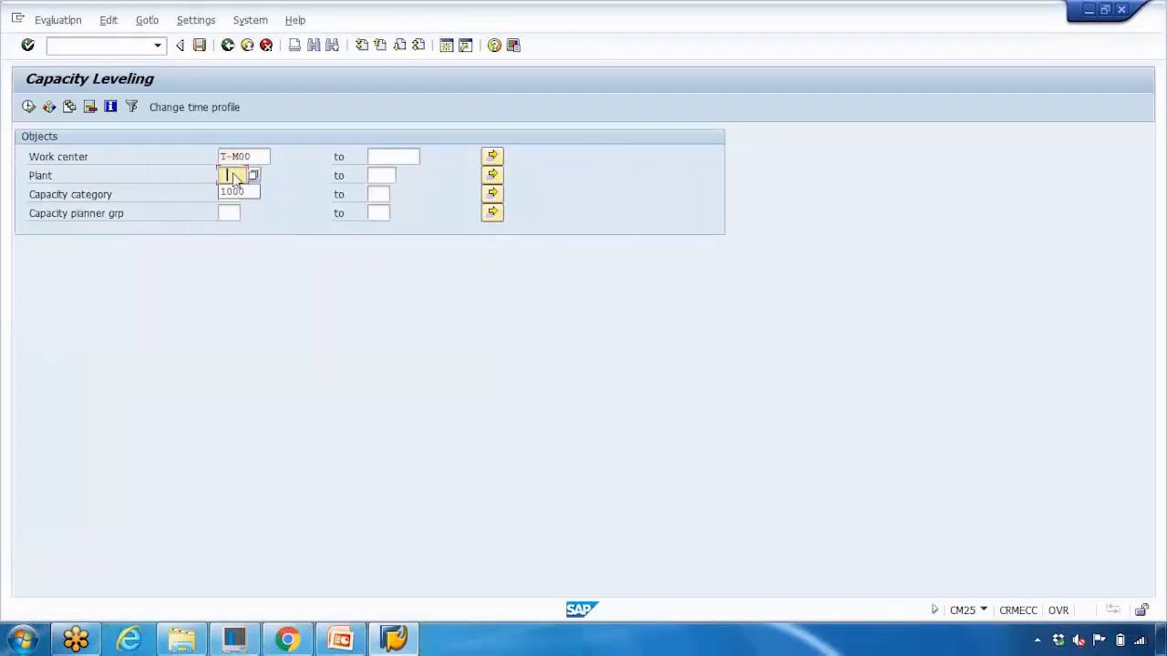
pyautogui.click(235, 187)
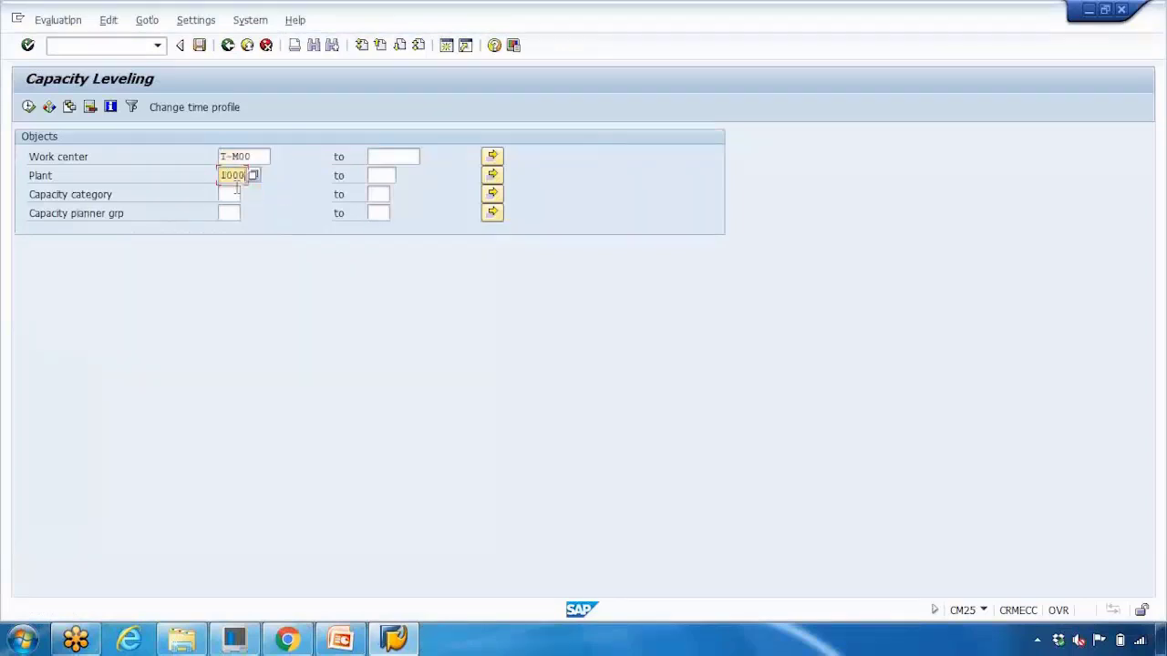
pyautogui.click(28, 106)
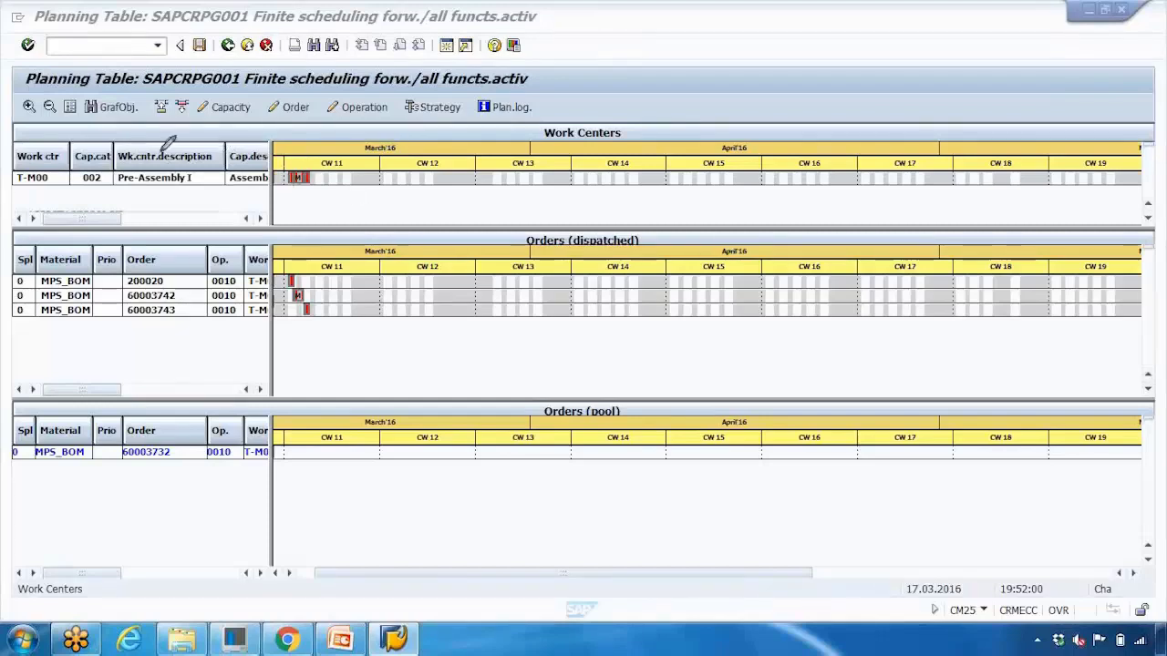
pyautogui.moveTo(15, 169)
pyautogui.mouseDown()
pyautogui.moveTo(49, 186)
pyautogui.moveTo(775, 178)
pyautogui.mouseUp()
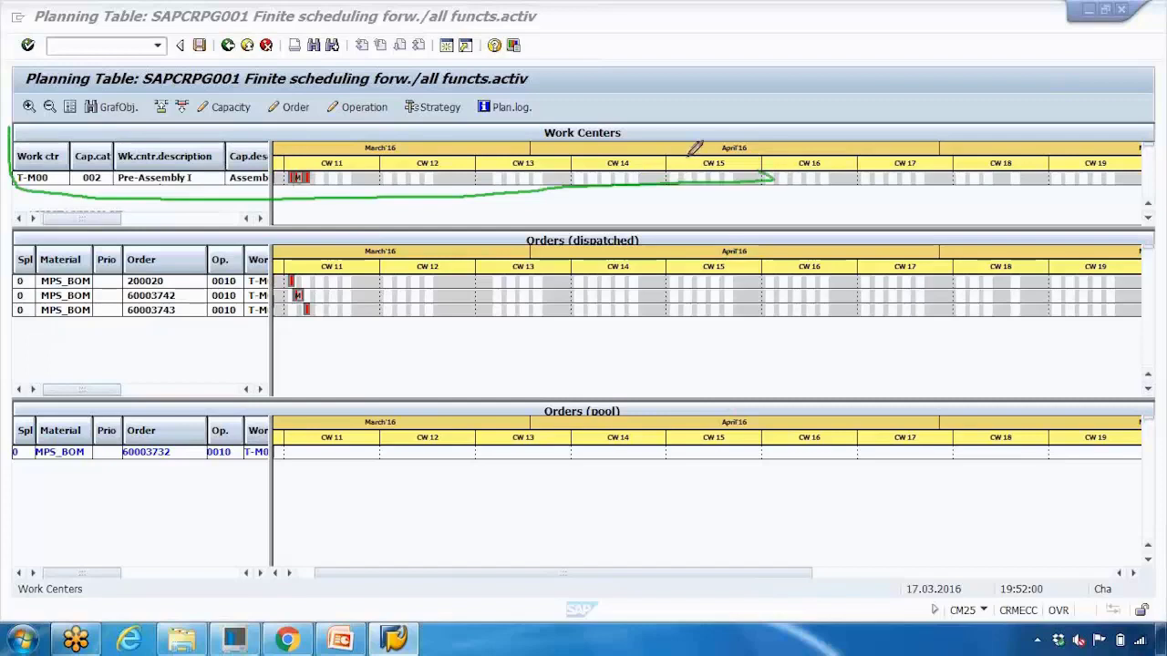
pyautogui.moveTo(11, 132)
pyautogui.mouseDown()
pyautogui.moveTo(690, 107)
pyautogui.moveTo(1070, 112)
pyautogui.moveTo(1122, 124)
pyautogui.moveTo(974, 208)
pyautogui.moveTo(760, 177)
pyautogui.moveTo(713, 187)
pyautogui.mouseUp()
pyautogui.moveTo(23, 235)
pyautogui.mouseDown()
pyautogui.moveTo(68, 333)
pyautogui.moveTo(720, 341)
pyautogui.moveTo(975, 323)
pyautogui.moveTo(1026, 244)
pyautogui.moveTo(673, 213)
pyautogui.moveTo(267, 198)
pyautogui.moveTo(115, 208)
pyautogui.mouseUp()
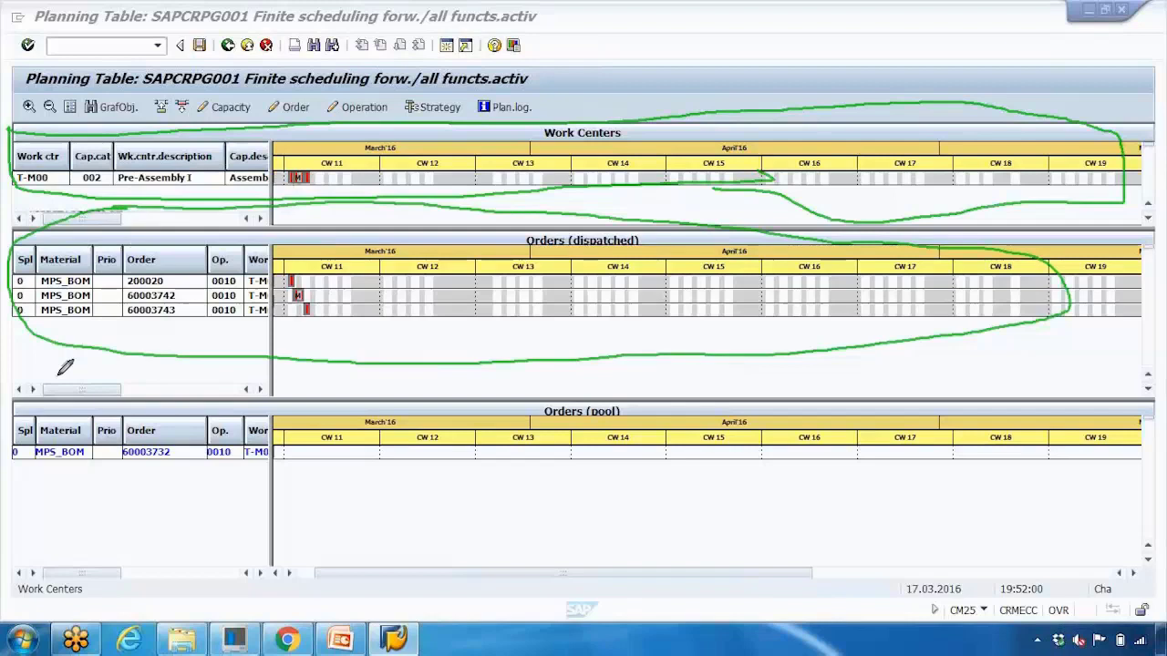
pyautogui.moveTo(55, 374)
pyautogui.mouseDown()
pyautogui.moveTo(28, 450)
pyautogui.moveTo(438, 492)
pyautogui.moveTo(904, 476)
pyautogui.moveTo(898, 461)
pyautogui.moveTo(1104, 496)
pyautogui.moveTo(1024, 373)
pyautogui.moveTo(583, 377)
pyautogui.moveTo(448, 391)
pyautogui.moveTo(112, 359)
pyautogui.moveTo(50, 369)
pyautogui.mouseUp()
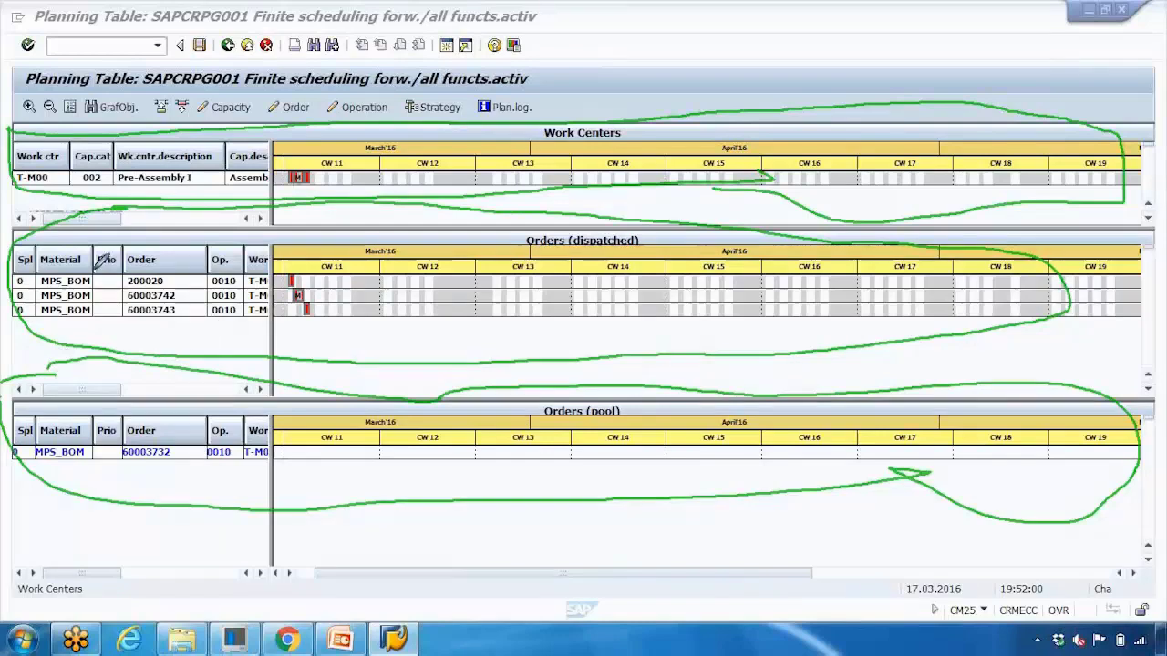
pyautogui.moveTo(55, 158)
pyautogui.mouseDown()
pyautogui.moveTo(21, 179)
pyautogui.moveTo(65, 173)
pyautogui.moveTo(61, 160)
pyautogui.moveTo(179, 161)
pyautogui.moveTo(166, 165)
pyautogui.mouseUp()
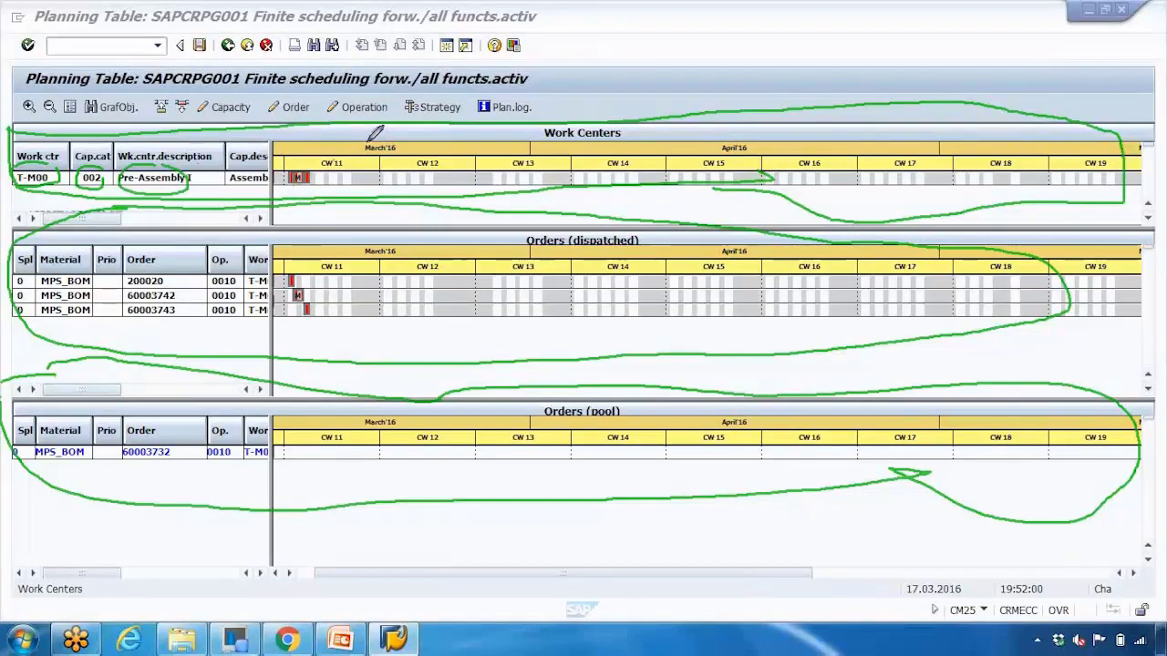
pyautogui.moveTo(373, 138)
pyautogui.mouseDown()
pyautogui.moveTo(394, 157)
pyautogui.moveTo(401, 139)
pyautogui.moveTo(355, 147)
pyautogui.mouseUp()
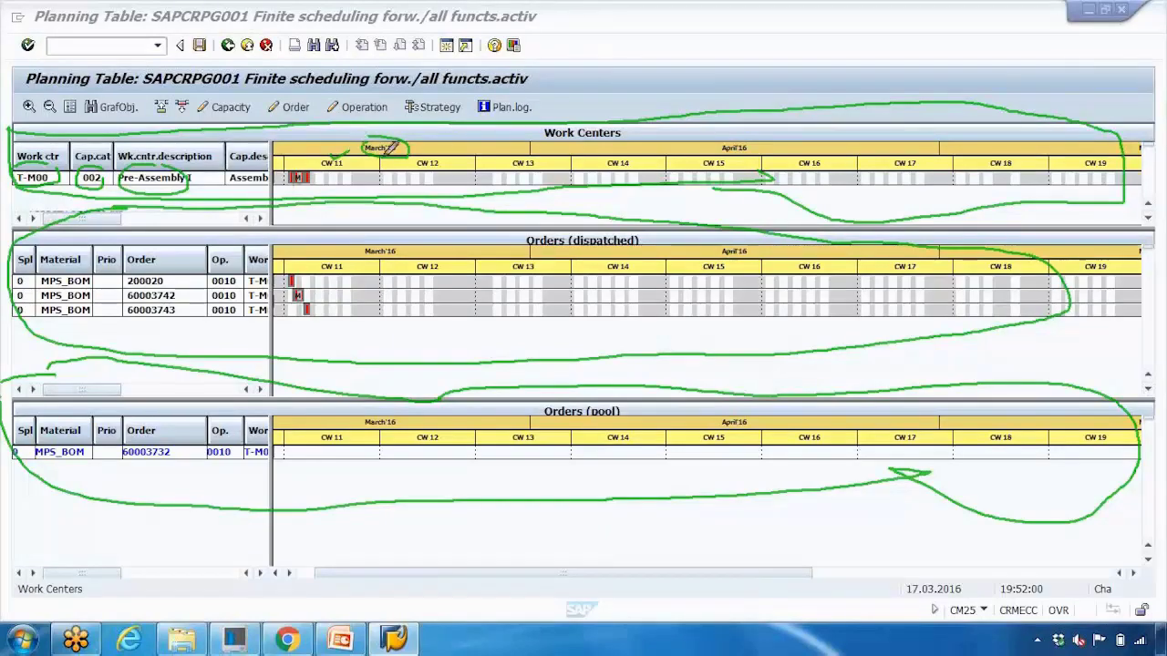
pyautogui.moveTo(430, 158); pyautogui.dragTo(449, 149)
pyautogui.moveTo(545, 137); pyautogui.dragTo(573, 128)
pyautogui.moveTo(622, 158); pyautogui.dragTo(656, 138)
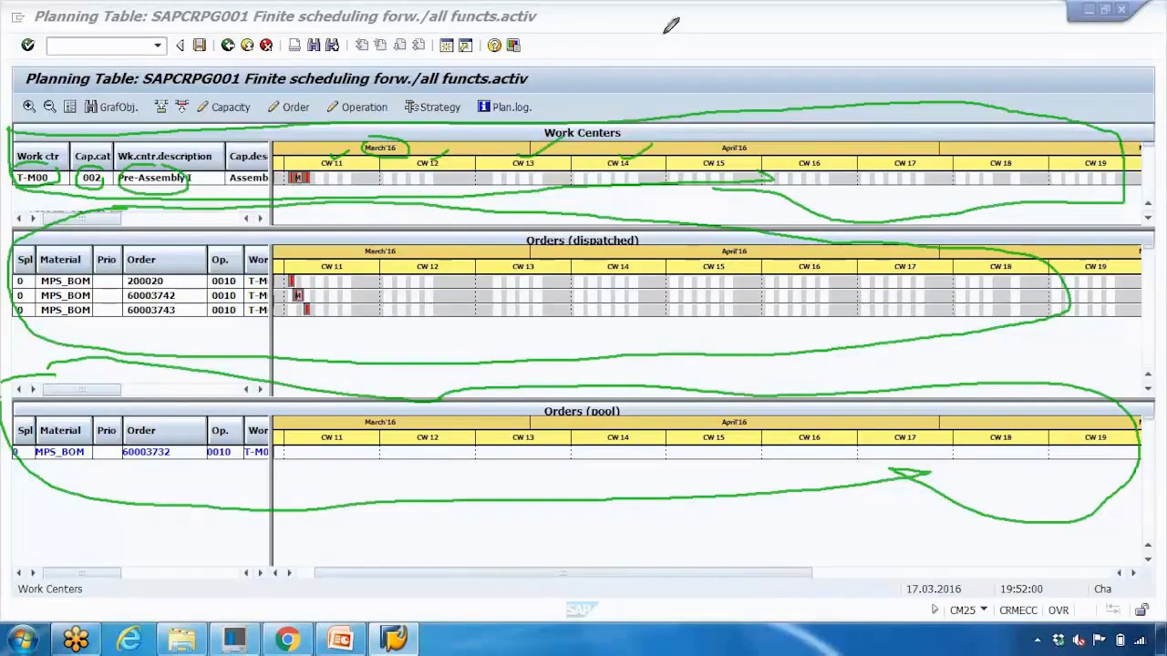
pyautogui.press('Escape')
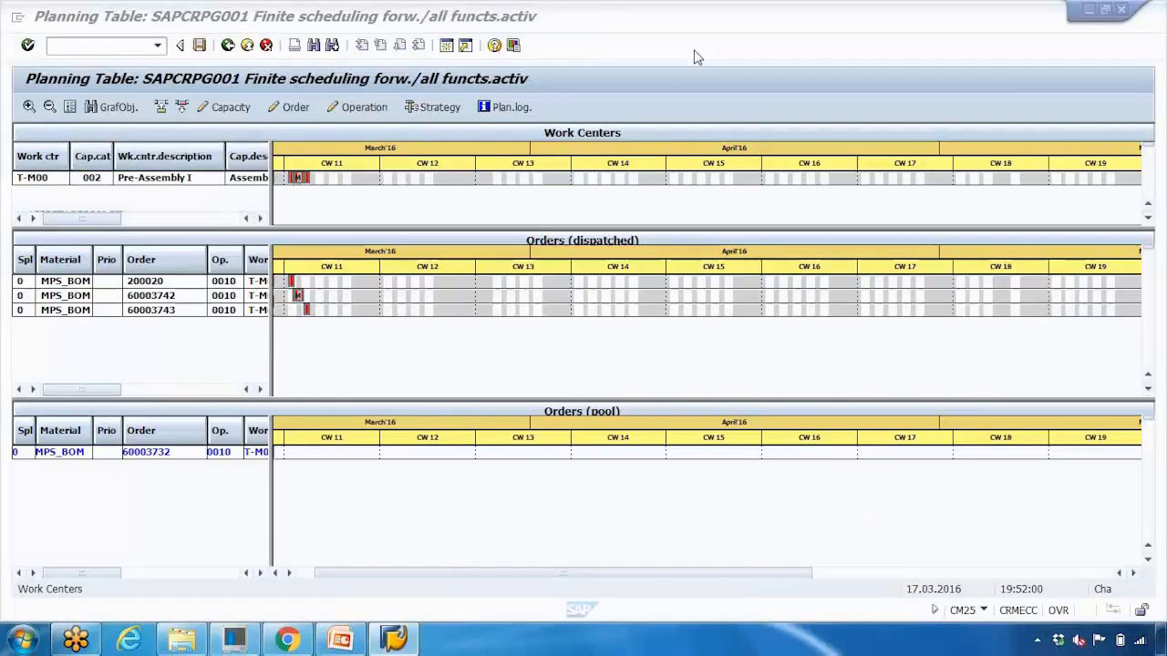
pyautogui.click(636, 99)
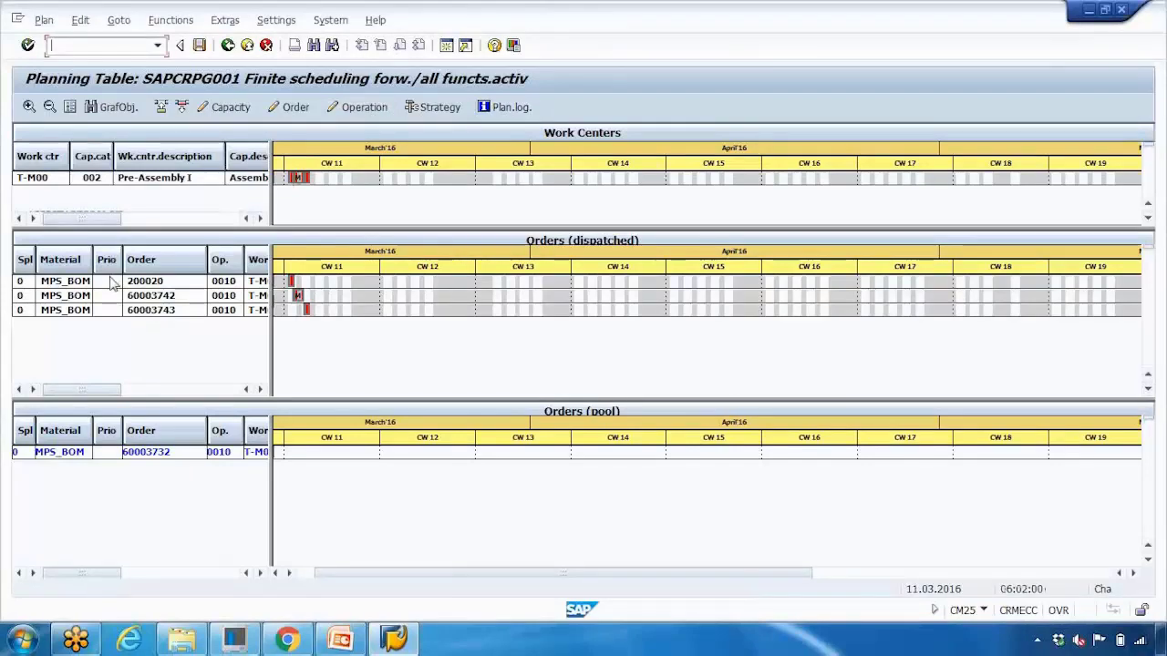
pyautogui.click(73, 284)
pyautogui.click(85, 299)
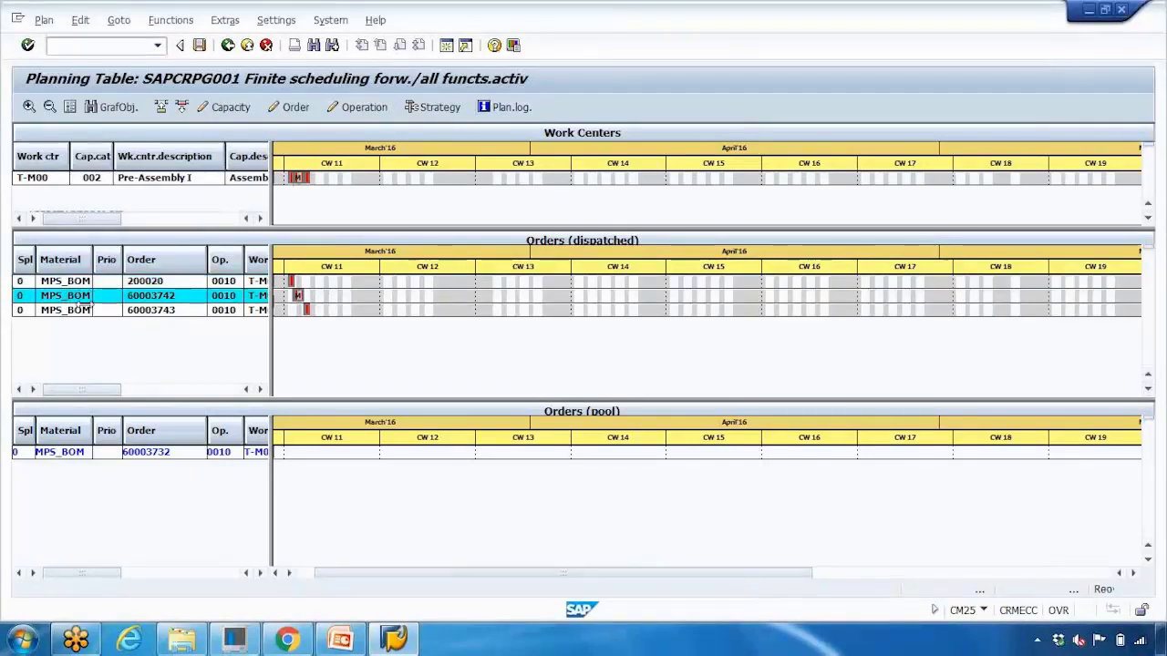
pyautogui.click(82, 313)
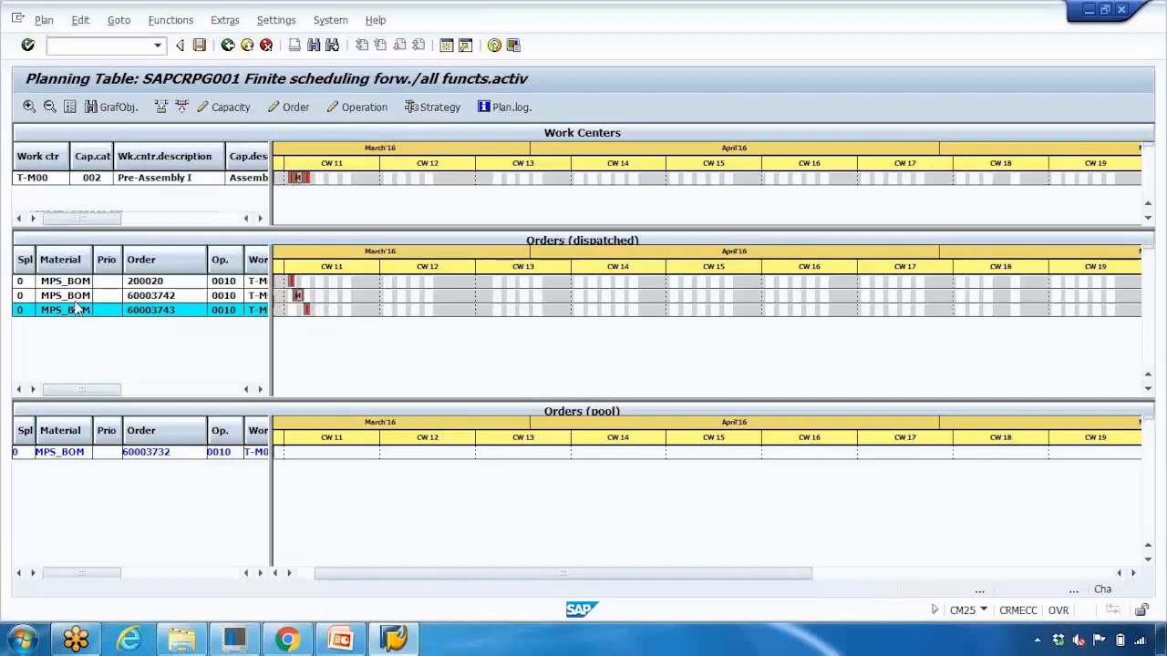
pyautogui.click(69, 456)
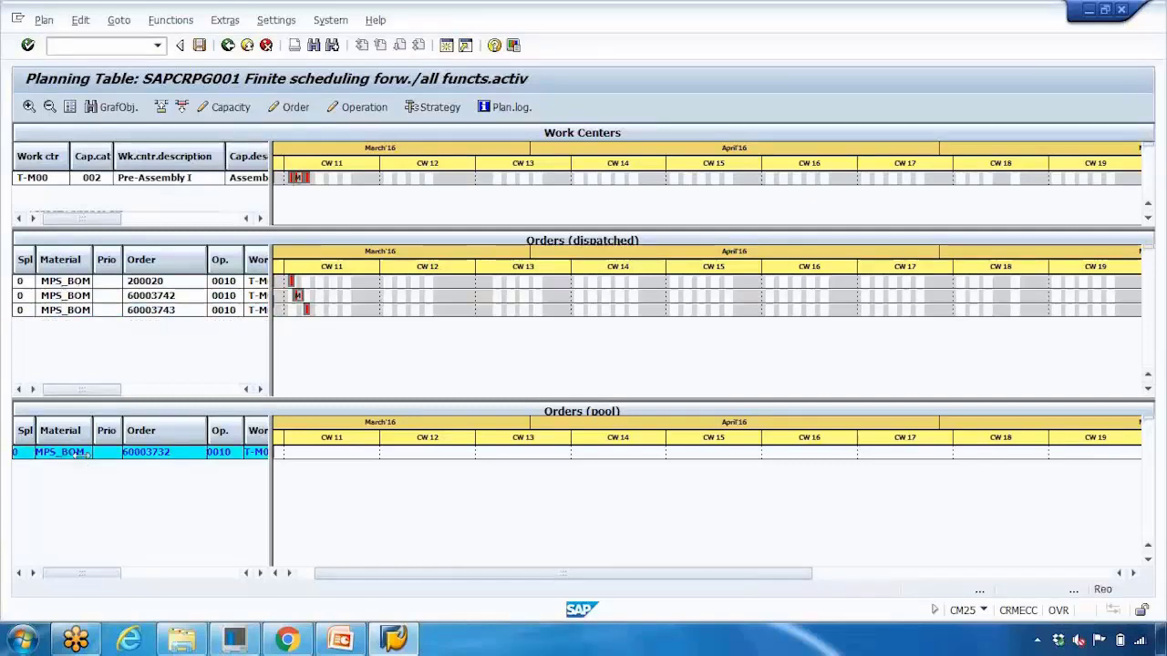
pyautogui.click(73, 284)
pyautogui.click(73, 297)
pyautogui.click(75, 311)
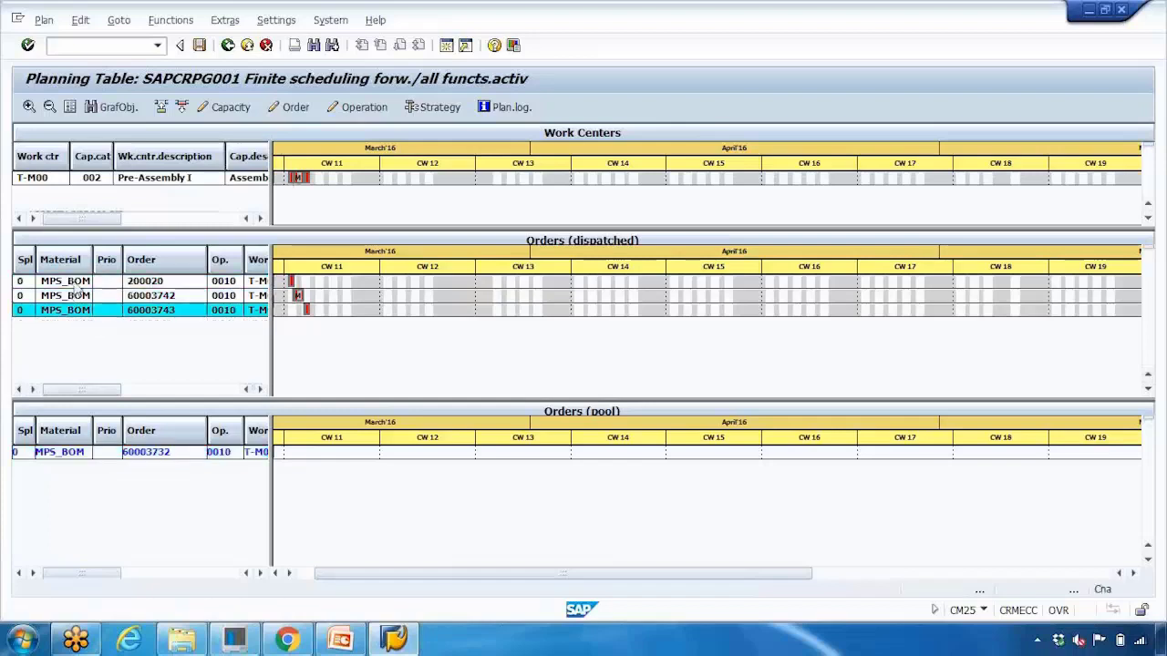
pyautogui.click(77, 284)
pyautogui.click(73, 310)
pyautogui.click(77, 283)
pyautogui.click(78, 311)
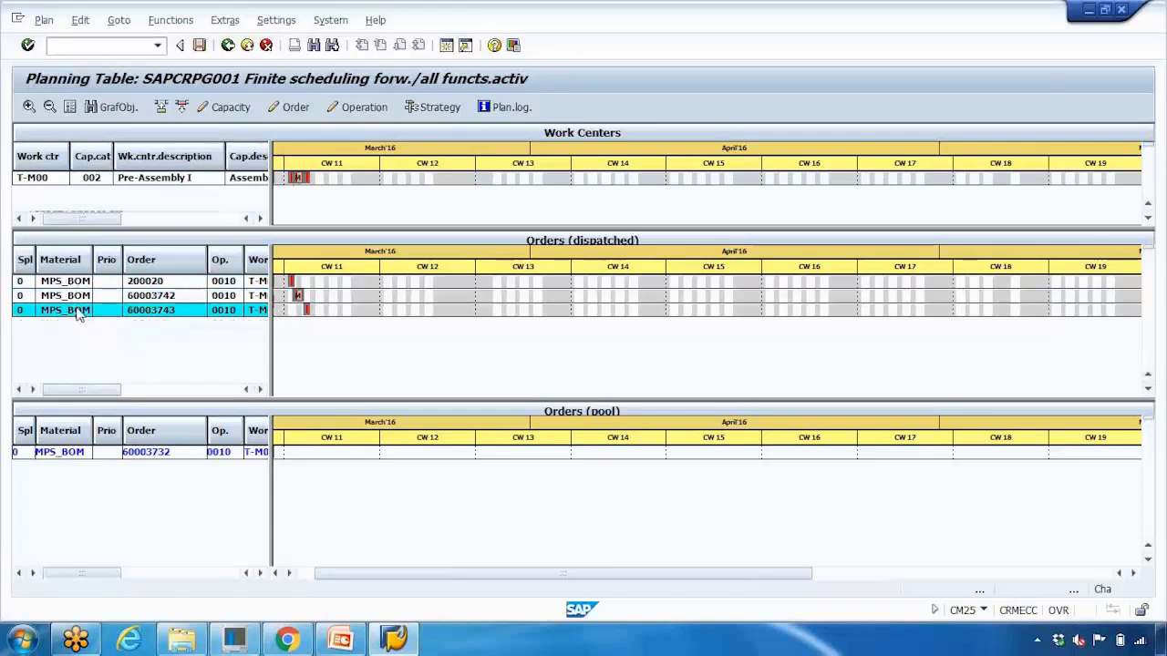
pyautogui.moveTo(290, 279); pyautogui.dragTo(306, 308)
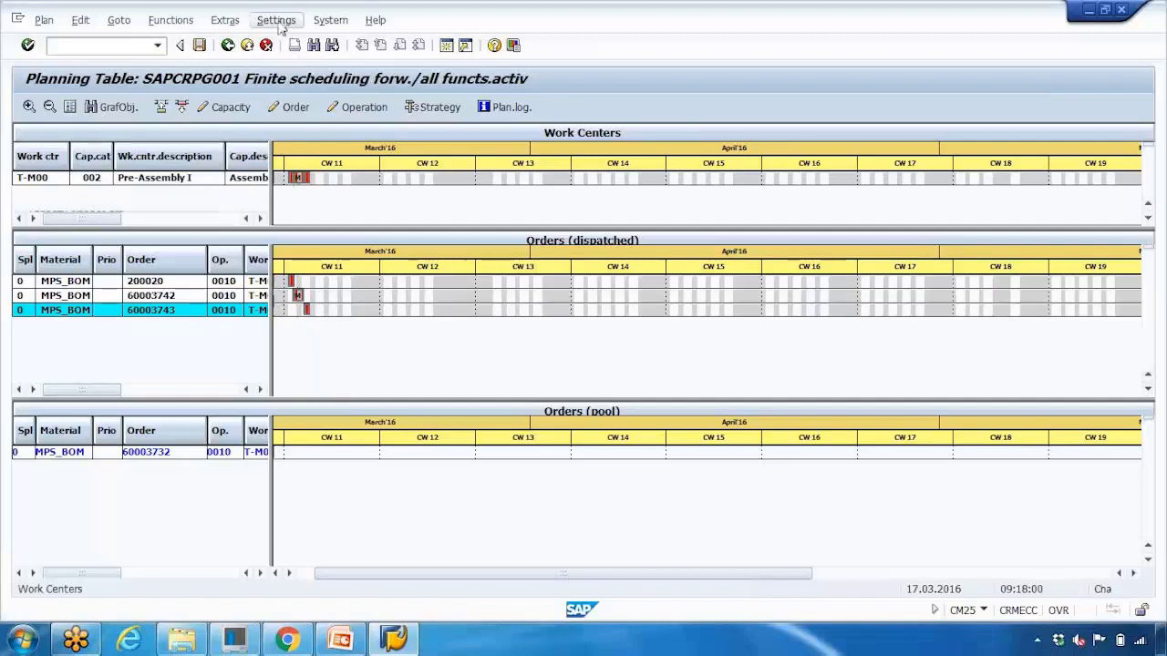
# - Change the planning table's time scale to the Daily Period Split setting
pyautogui.click(277, 22)
pyautogui.moveTo(305, 63)
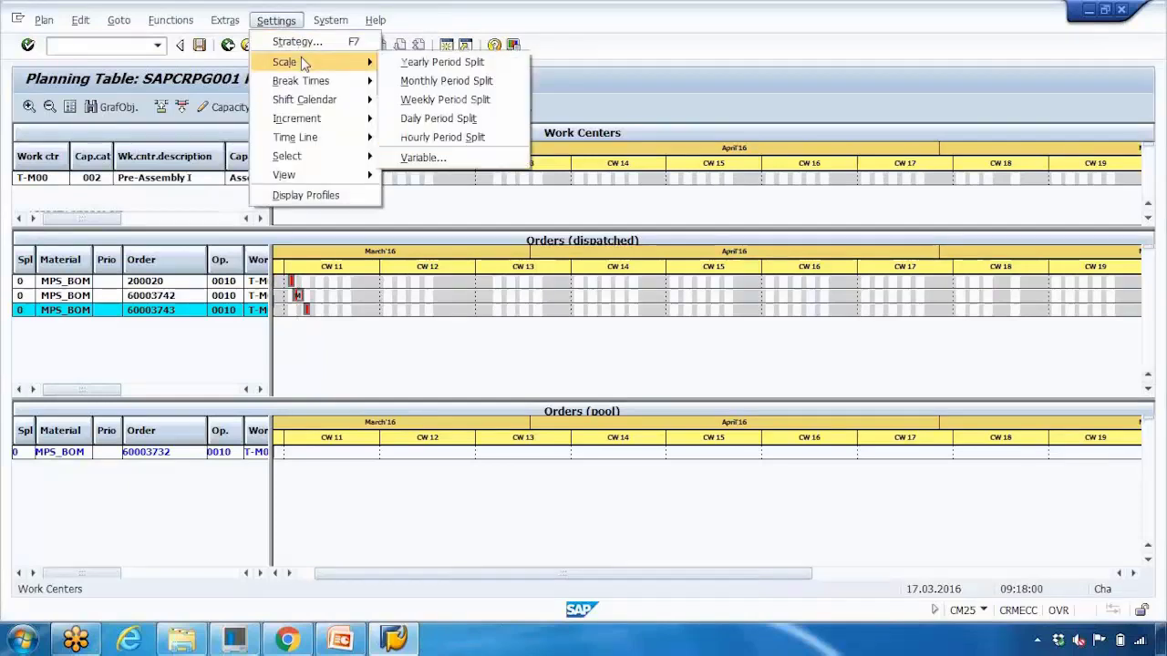
pyautogui.click(419, 120)
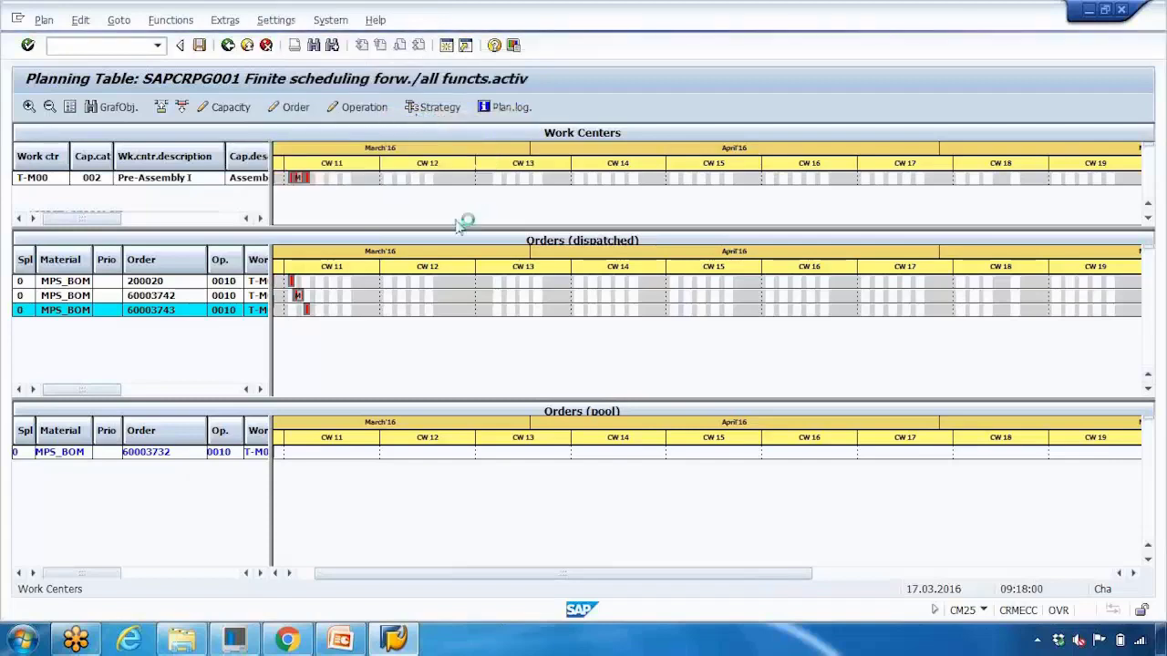